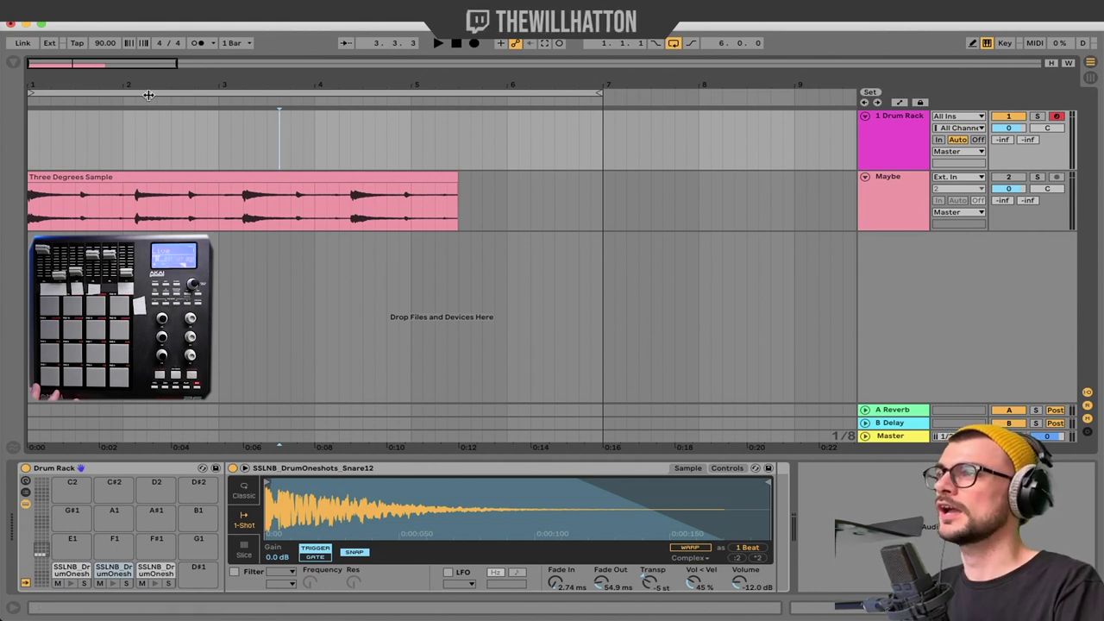
# Step: Mark bar 6 onward on the Drum Rack track and play it back to audition the beat
pyautogui.moveTo(148, 95); pyautogui.dragTo(632, 112)
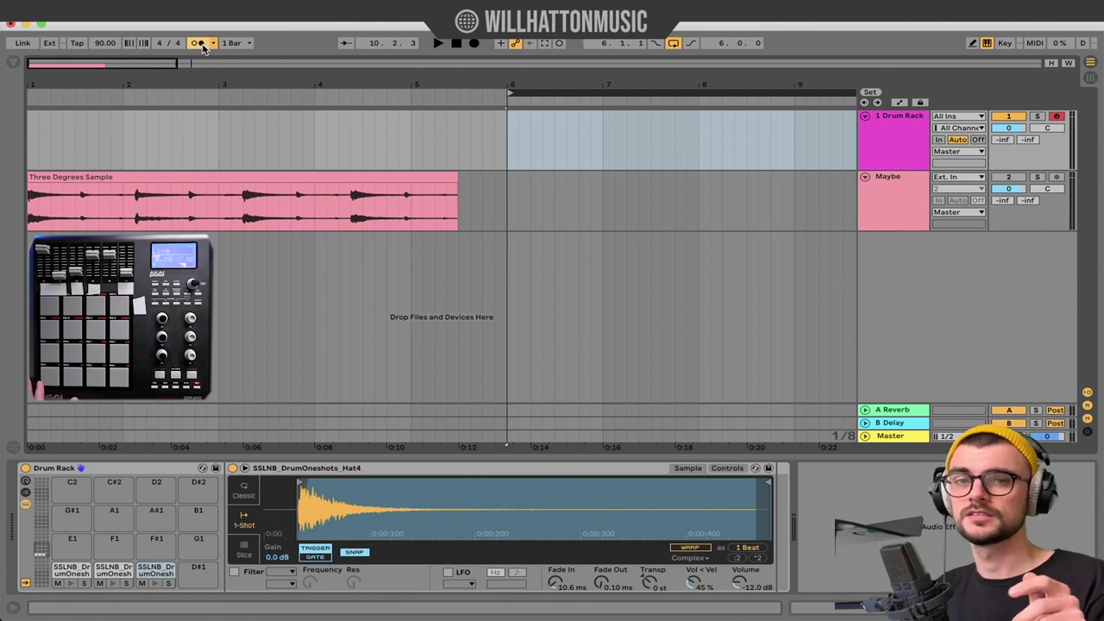
pyautogui.press('space')
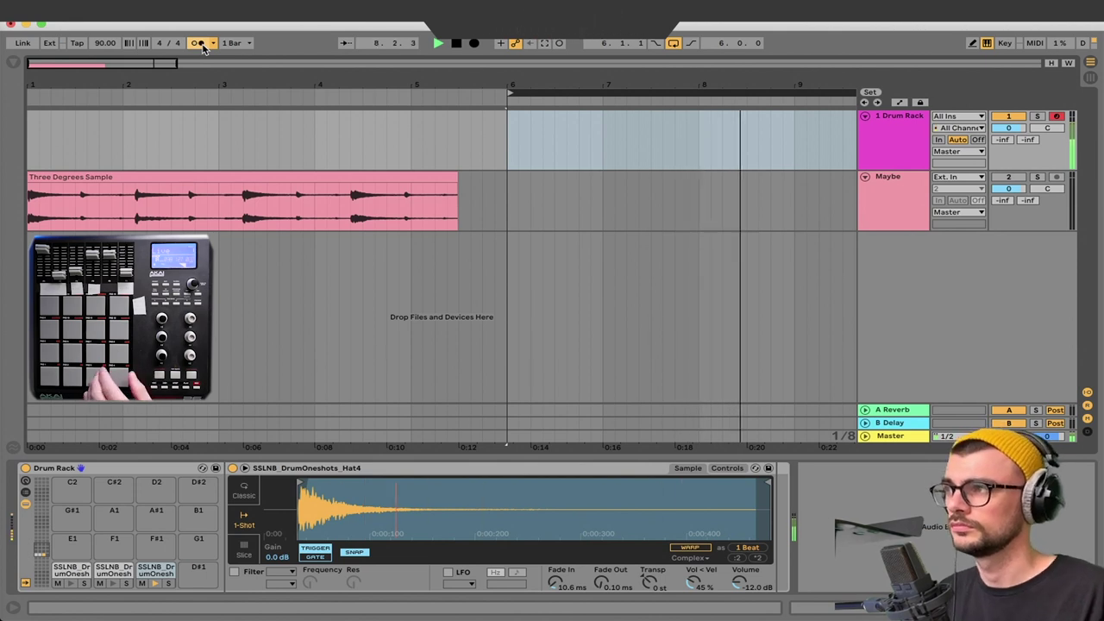
pyautogui.press('space')
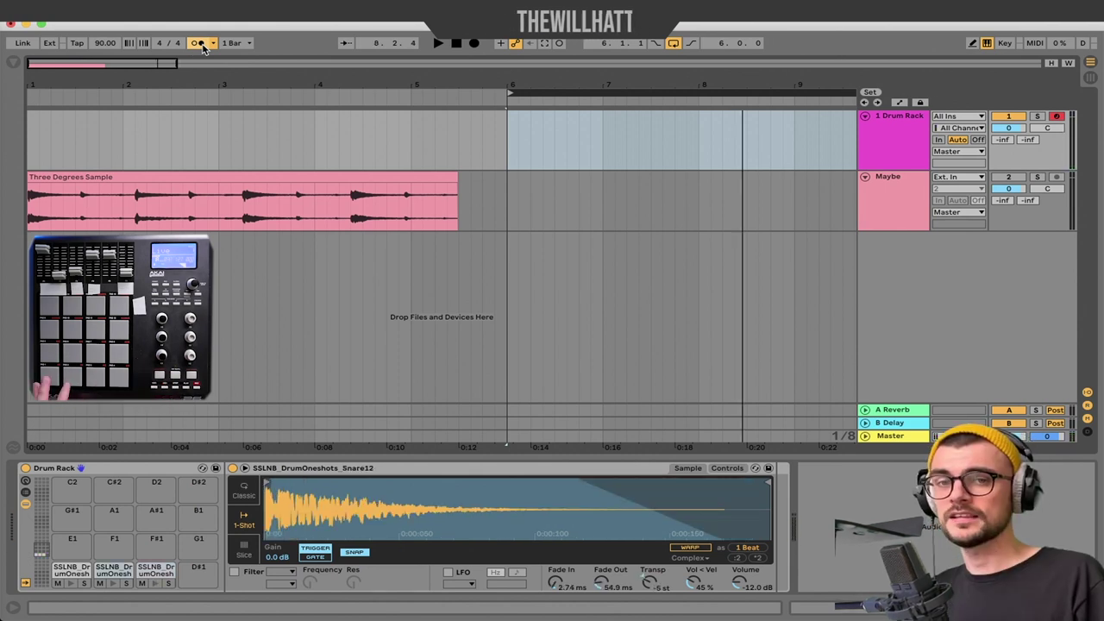
pyautogui.press('space')
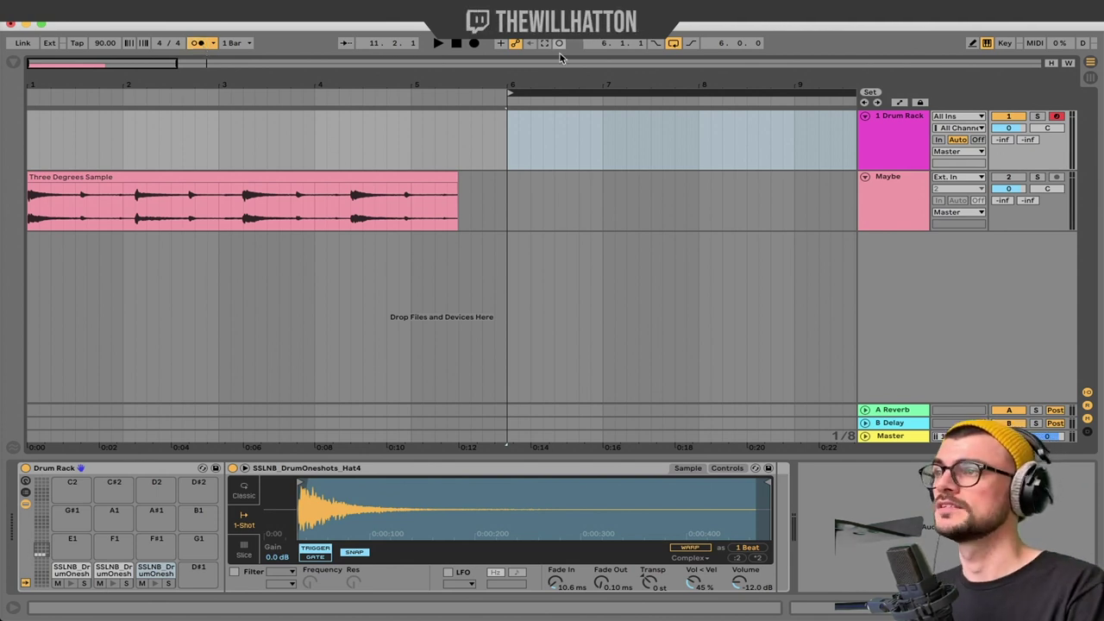
# Step: Narrow the selection to the single bar at bar 6 and insert an empty MIDI clip there
pyautogui.click(590, 153)
pyautogui.moveTo(602, 146); pyautogui.dragTo(517, 147)
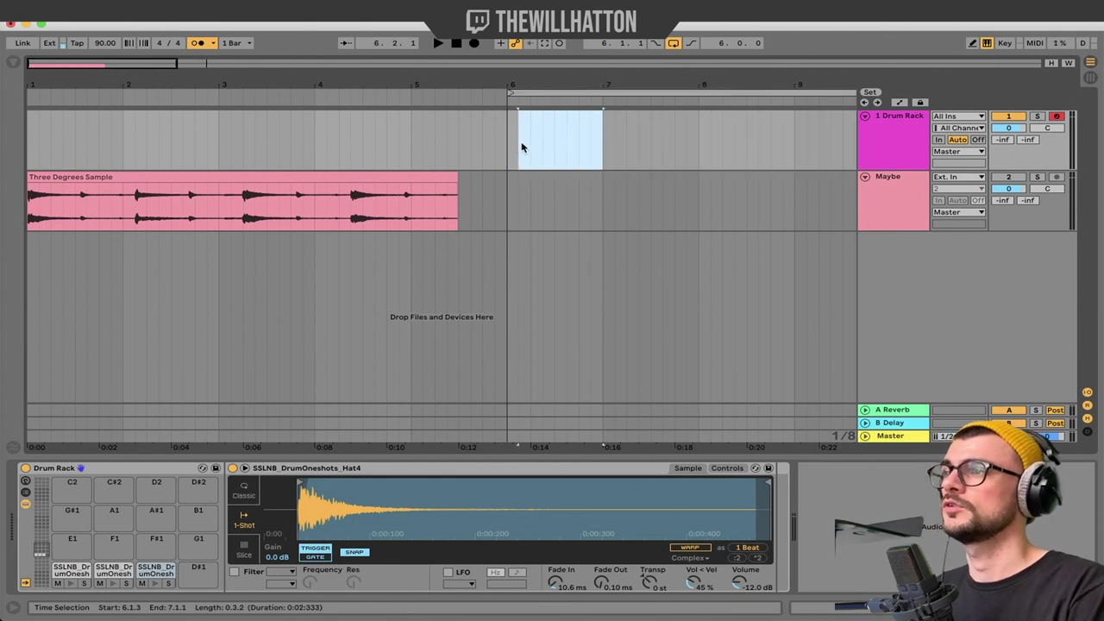
pyautogui.rightClick(565, 131)
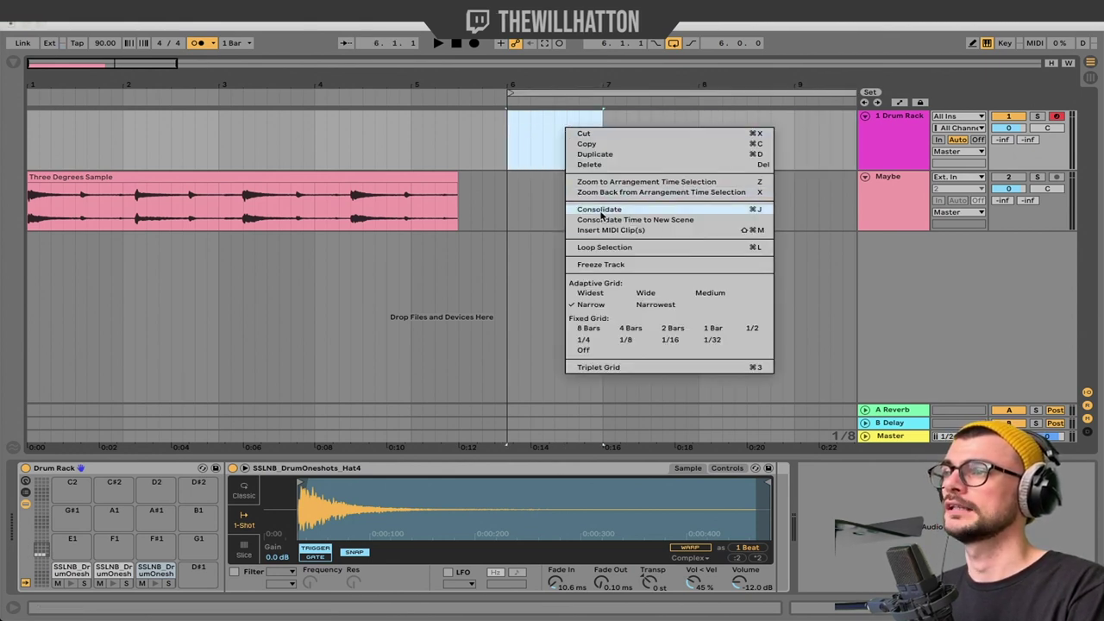
pyautogui.click(623, 229)
# Step: Draw kicks on beats 1 and 3 and snares on 2 and 4, then set the grid to 1/8 and then 1/16
pyautogui.doubleClick(308, 345)
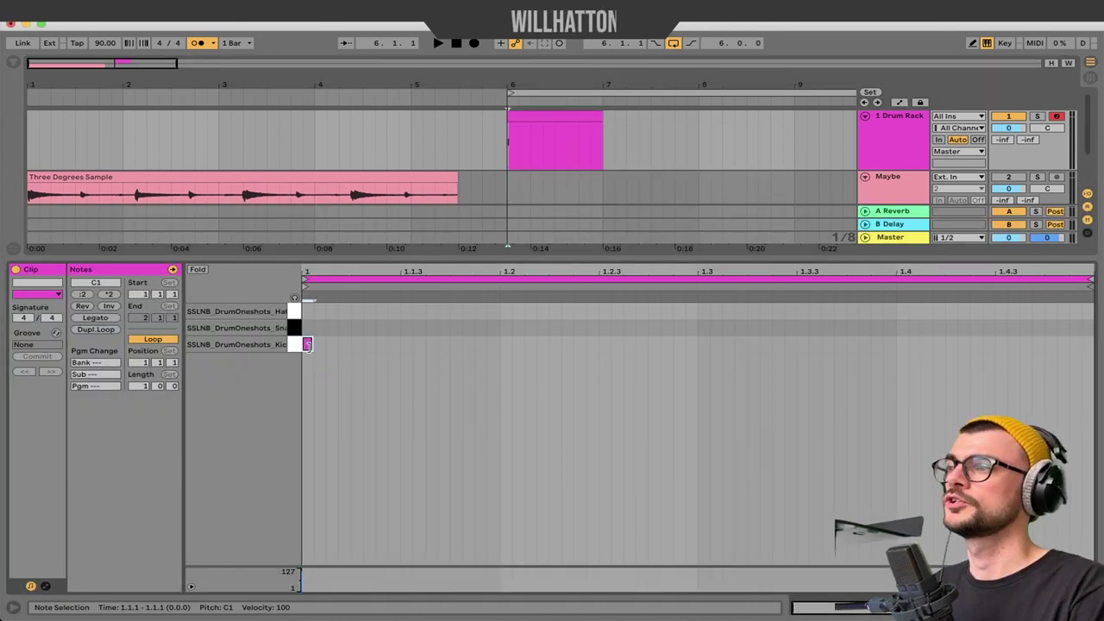
pyautogui.doubleClick(506, 328)
pyautogui.doubleClick(703, 344)
pyautogui.doubleClick(904, 329)
pyautogui.rightClick(875, 337)
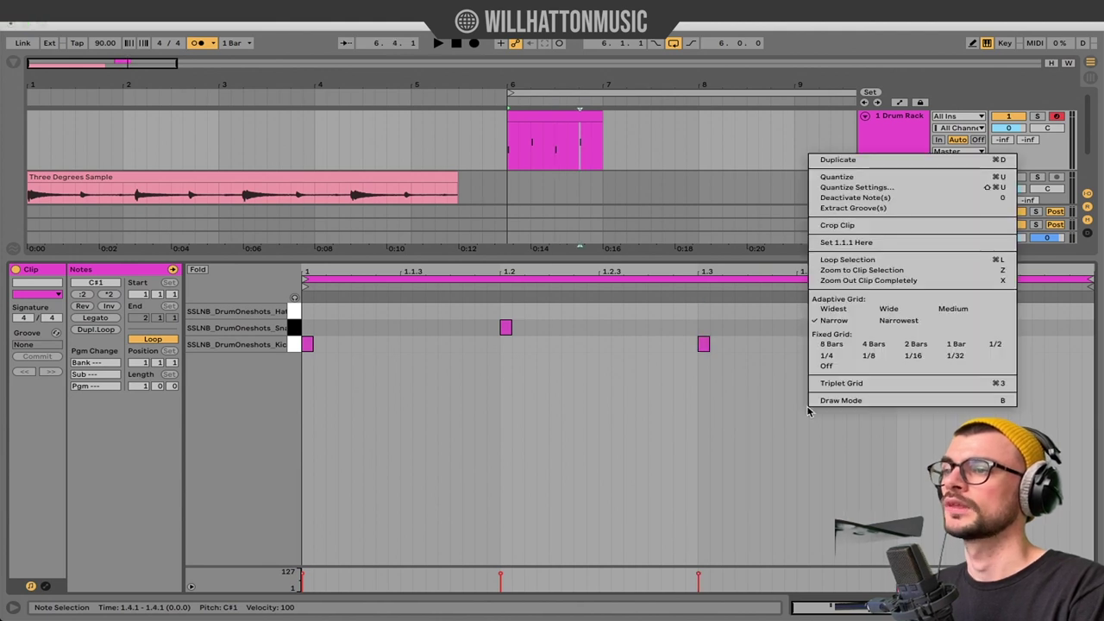
pyautogui.click(868, 356)
pyautogui.rightClick(665, 370)
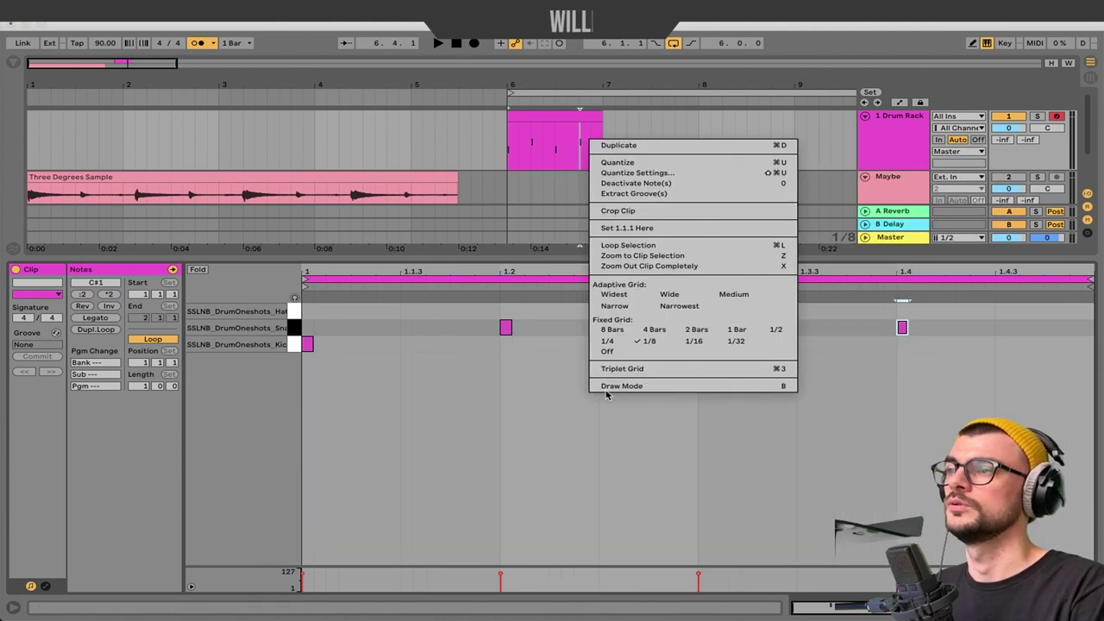
pyautogui.click(685, 348)
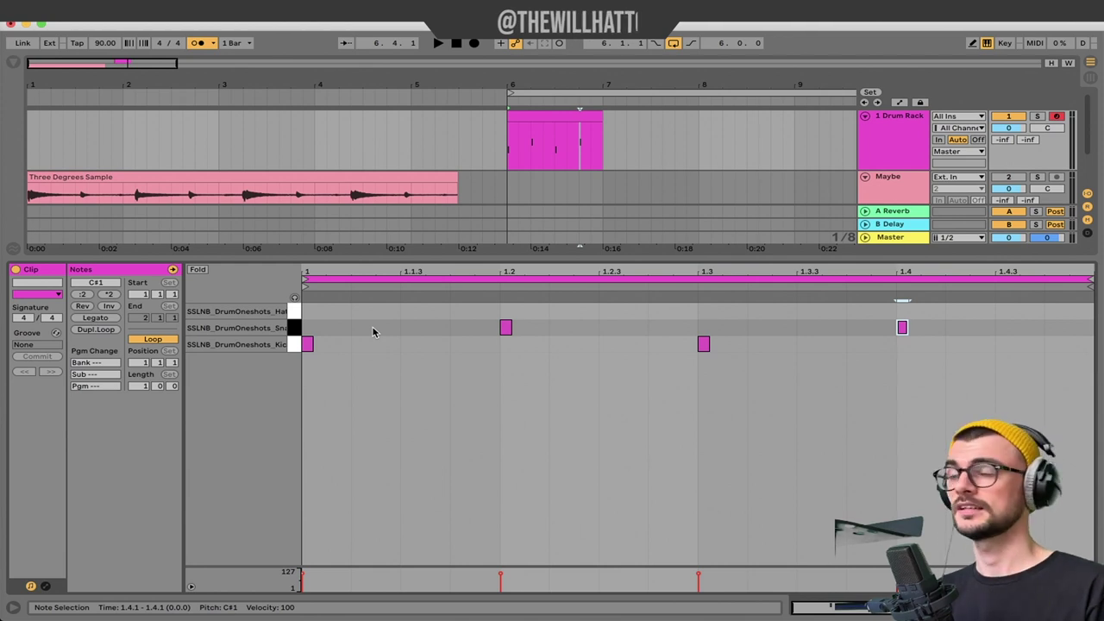
# Step: Draw four sixteenth-note hi-hats from the start of the bar
pyautogui.click(382, 389)
pyautogui.rightClick(427, 372)
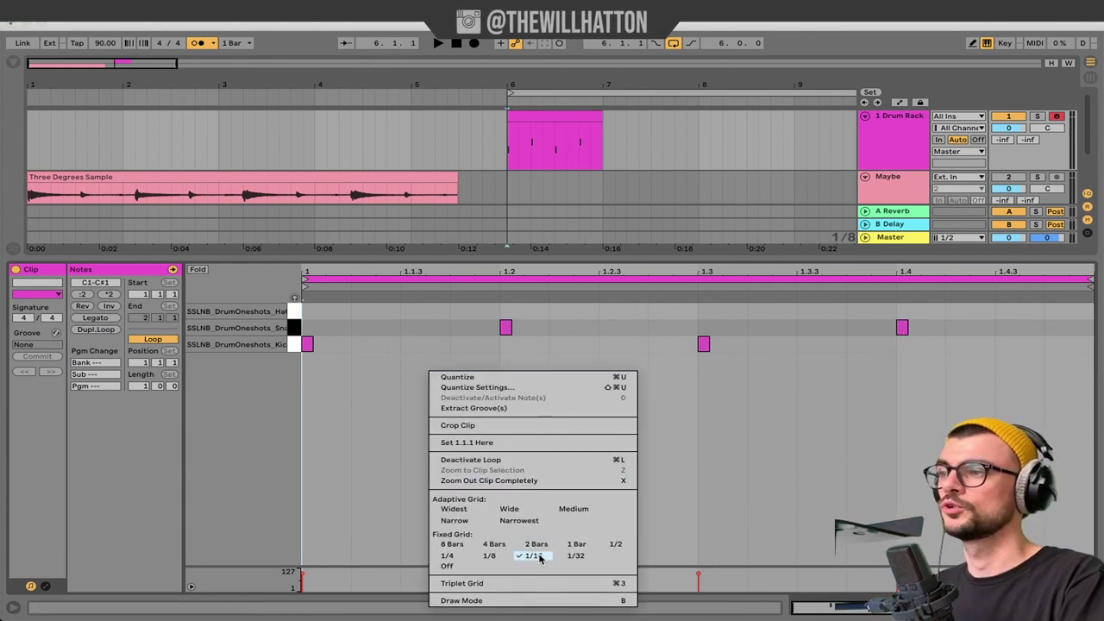
pyautogui.click(331, 320)
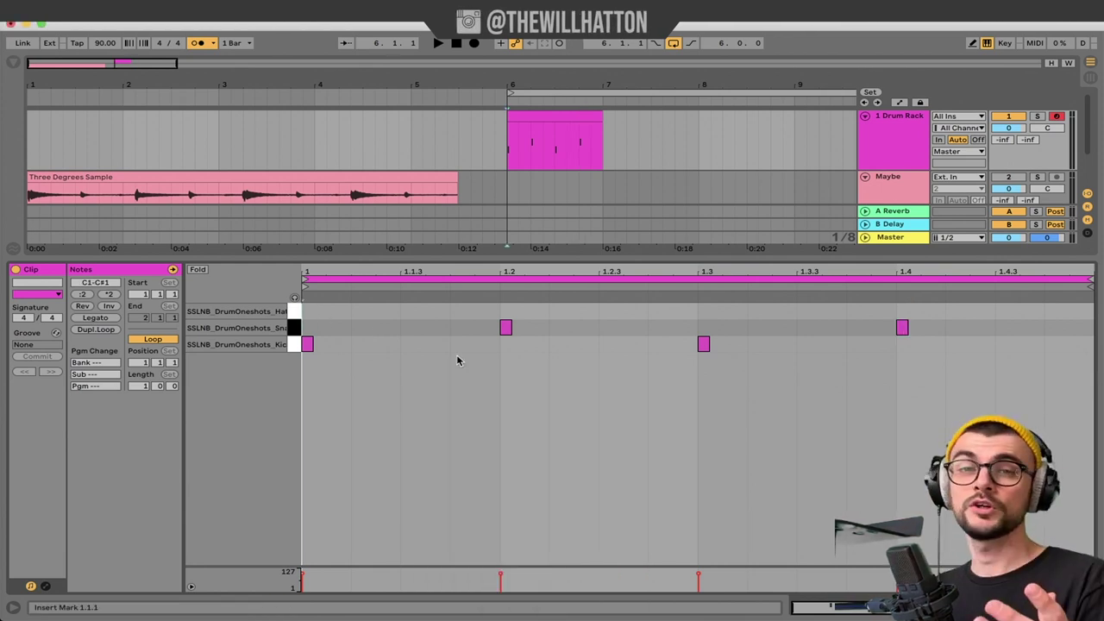
pyautogui.doubleClick(335, 312)
pyautogui.doubleClick(371, 312)
pyautogui.doubleClick(422, 312)
pyautogui.doubleClick(473, 312)
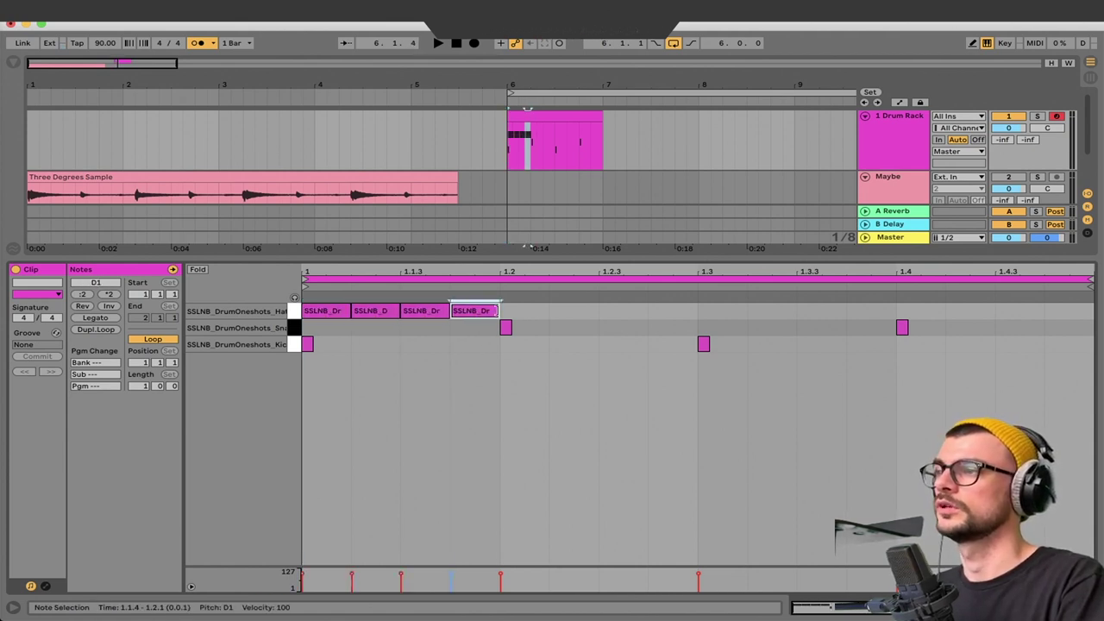
# Step: Duplicate the four hi-hats and place the copies right after them, making eight
pyautogui.moveTo(551, 312); pyautogui.dragTo(233, 302)
pyautogui.hotkey('ctrl', 'd')
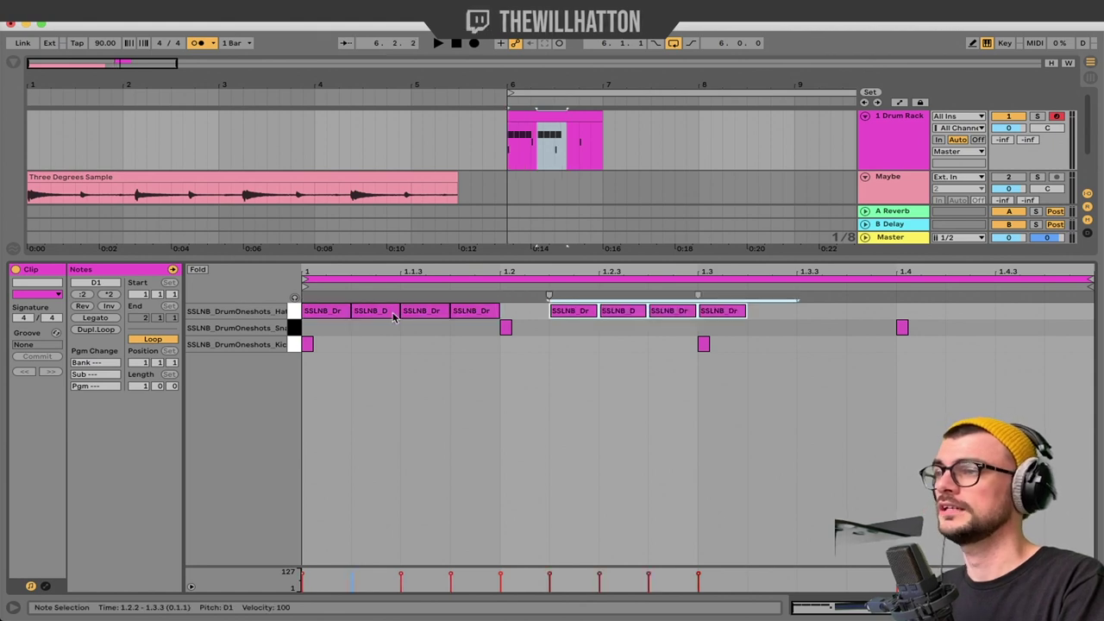
pyautogui.click(545, 312)
pyautogui.moveTo(546, 313); pyautogui.dragTo(503, 313)
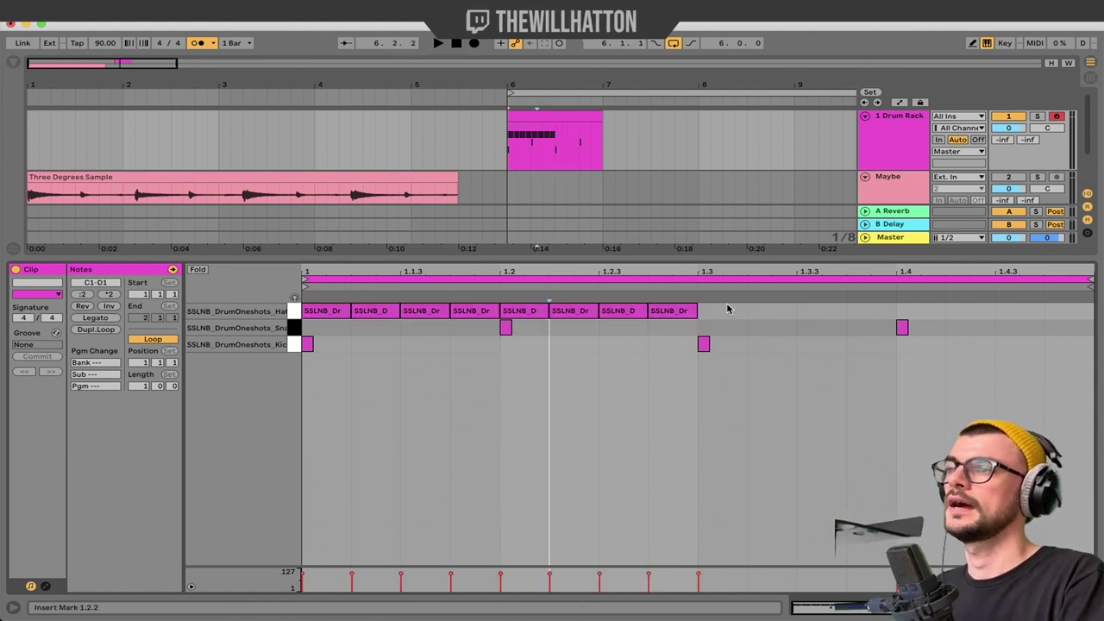
pyautogui.moveTo(747, 312); pyautogui.dragTo(302, 302)
pyautogui.click(648, 297)
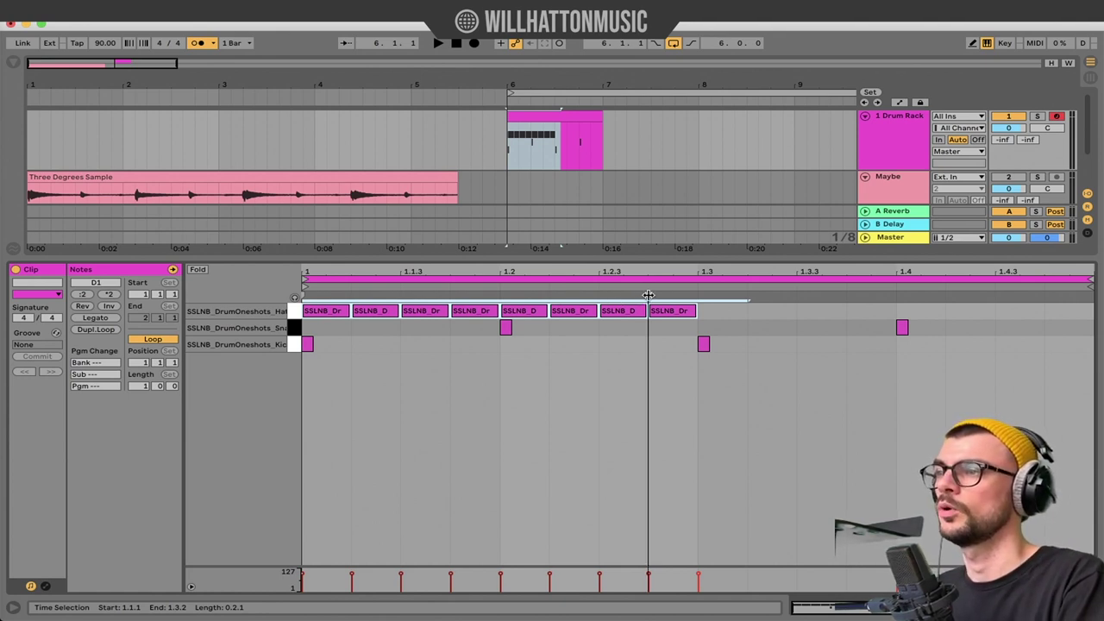
# Step: Squeeze the eight hi-hats into about one beat and delete the last one
pyautogui.moveTo(648, 296); pyautogui.dragTo(501, 296)
pyautogui.click(413, 343)
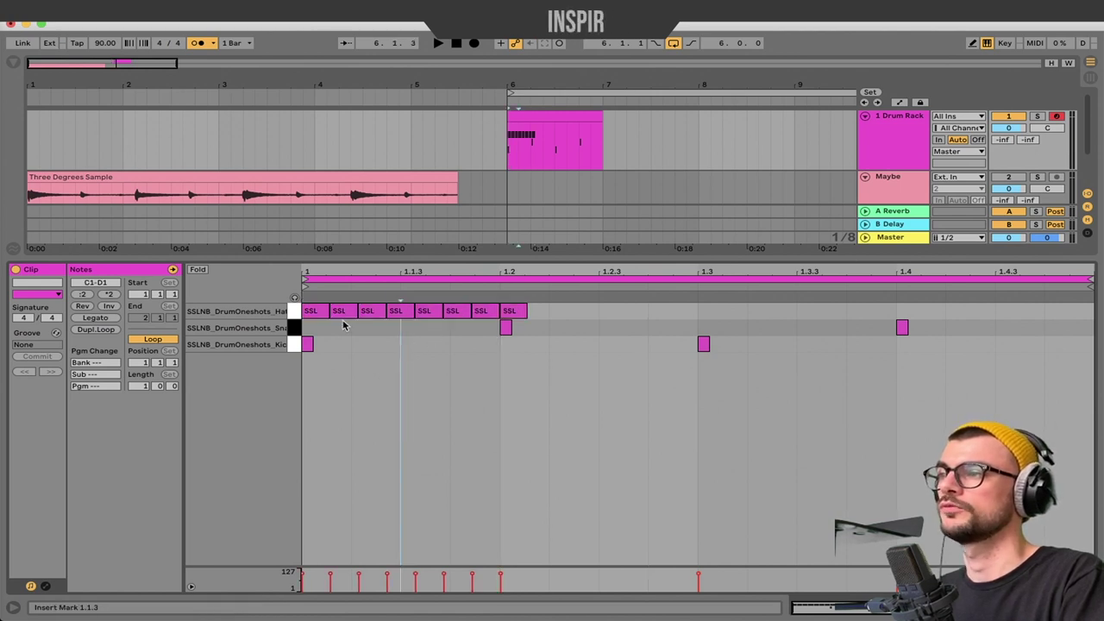
pyautogui.moveTo(318, 321); pyautogui.dragTo(482, 317)
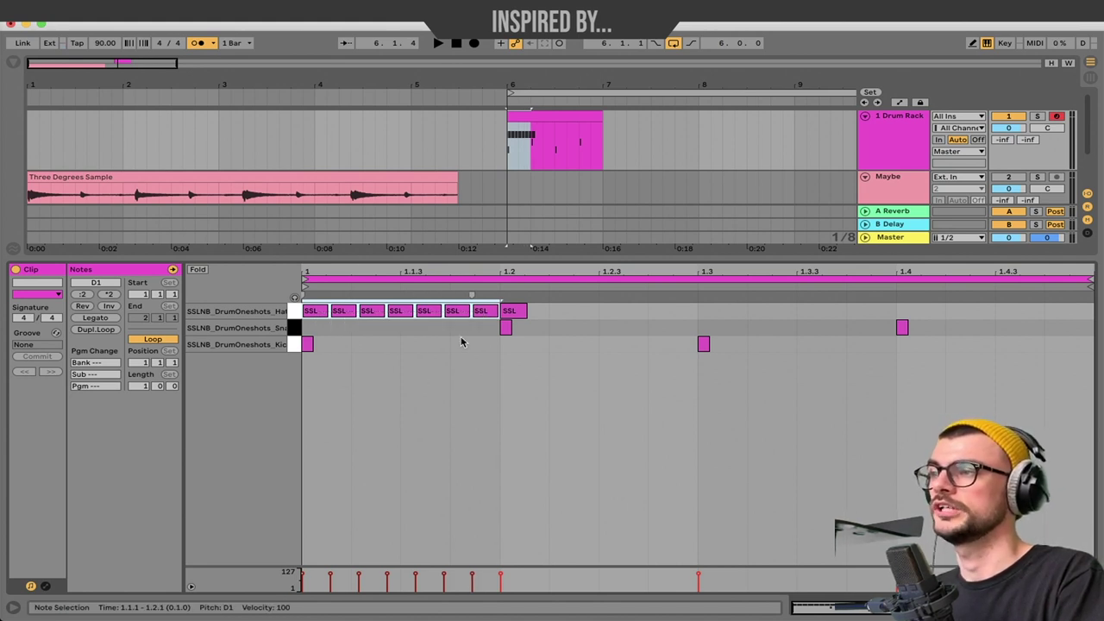
pyautogui.click(517, 314)
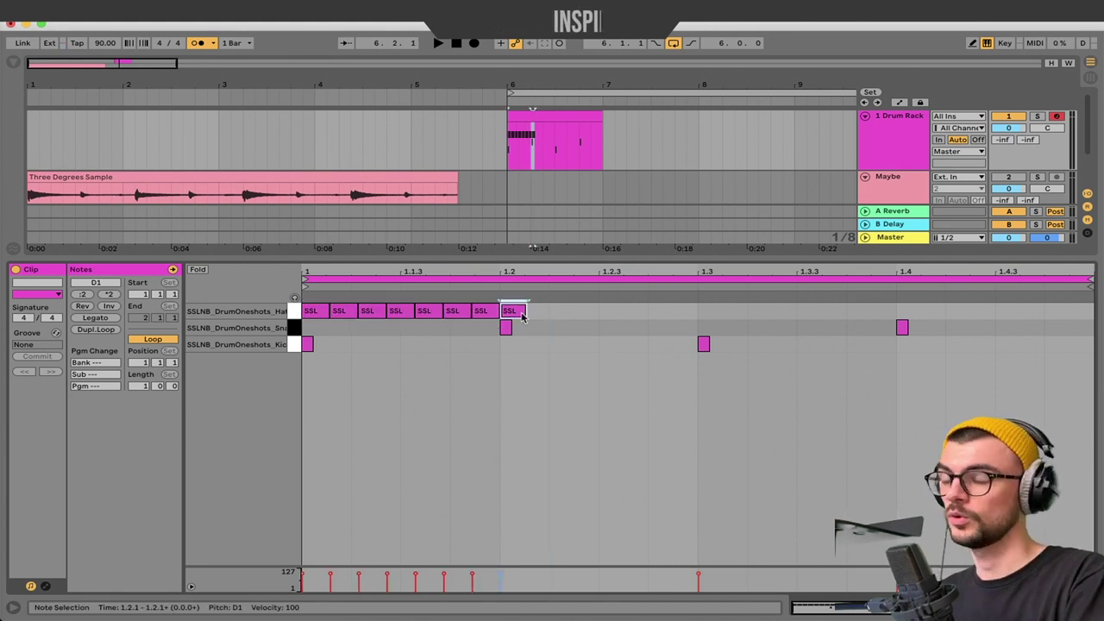
pyautogui.press('Delete')
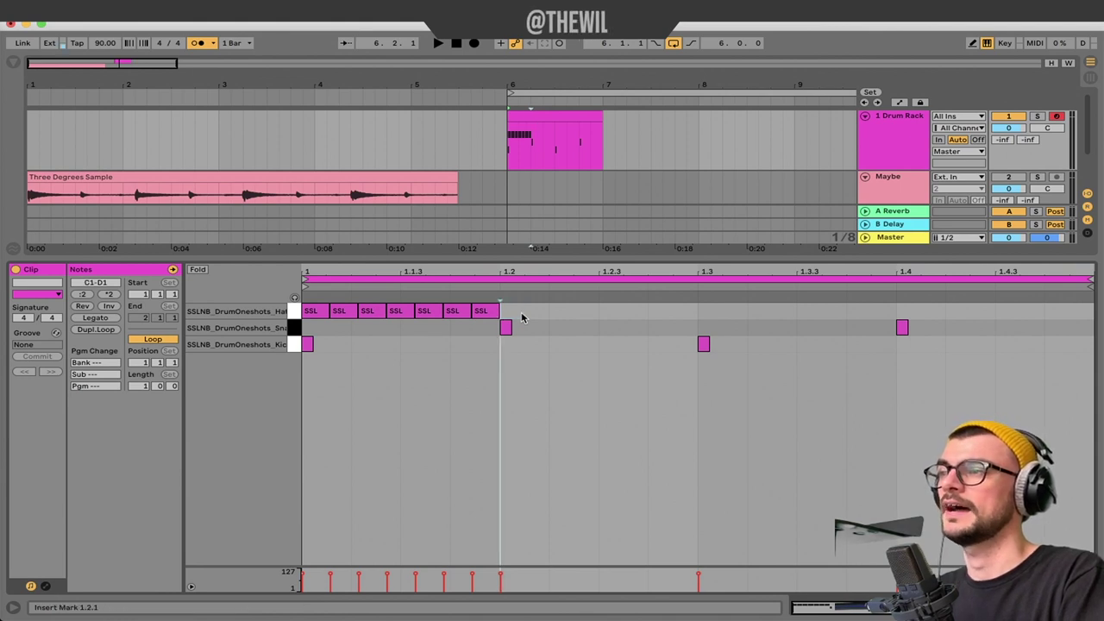
# Step: Delete five more hi-hats, leaving a loose pair in the first beat
pyautogui.click(343, 317)
pyautogui.click(402, 315)
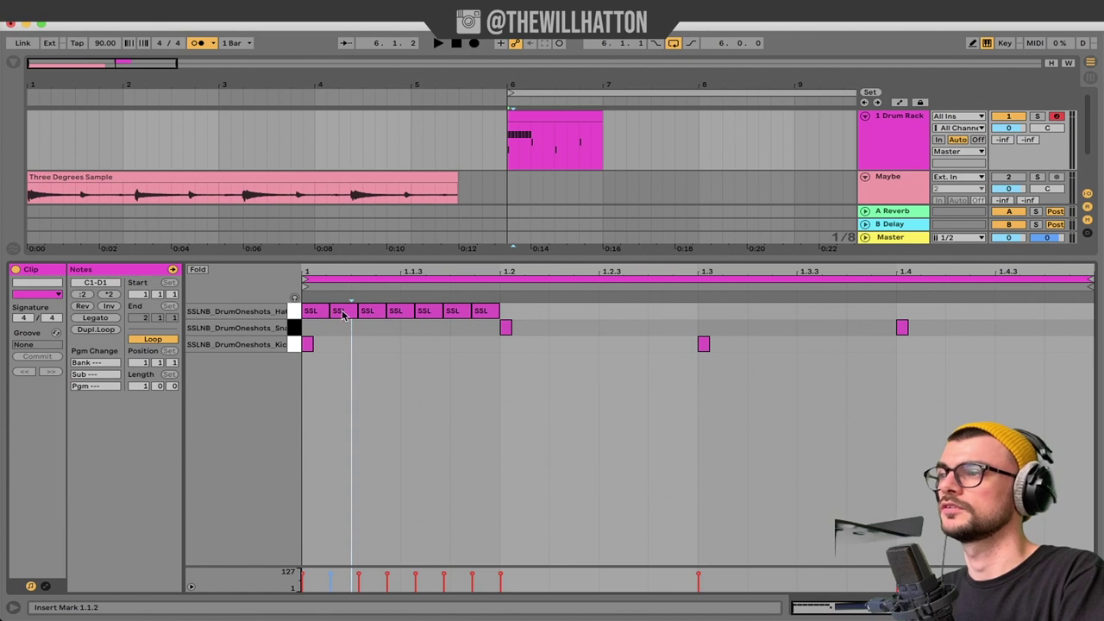
pyautogui.press('Delete')
pyautogui.click(369, 314)
pyautogui.press('Delete')
pyautogui.click(395, 314)
pyautogui.press('Delete')
pyautogui.click(450, 312)
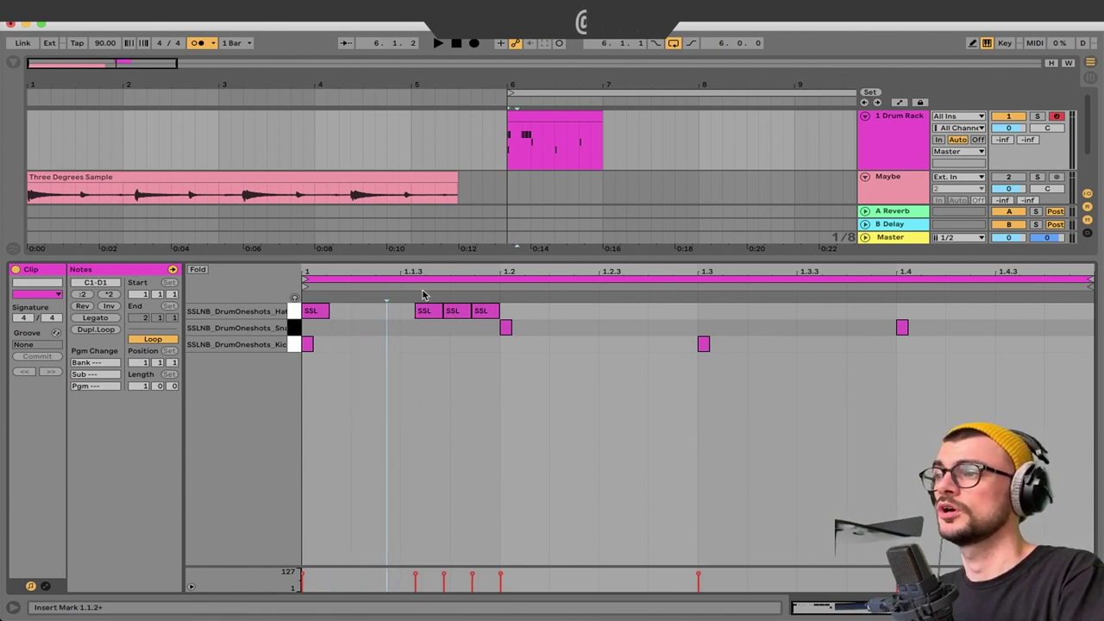
pyautogui.press('Delete')
pyautogui.click(480, 313)
pyautogui.press('Delete')
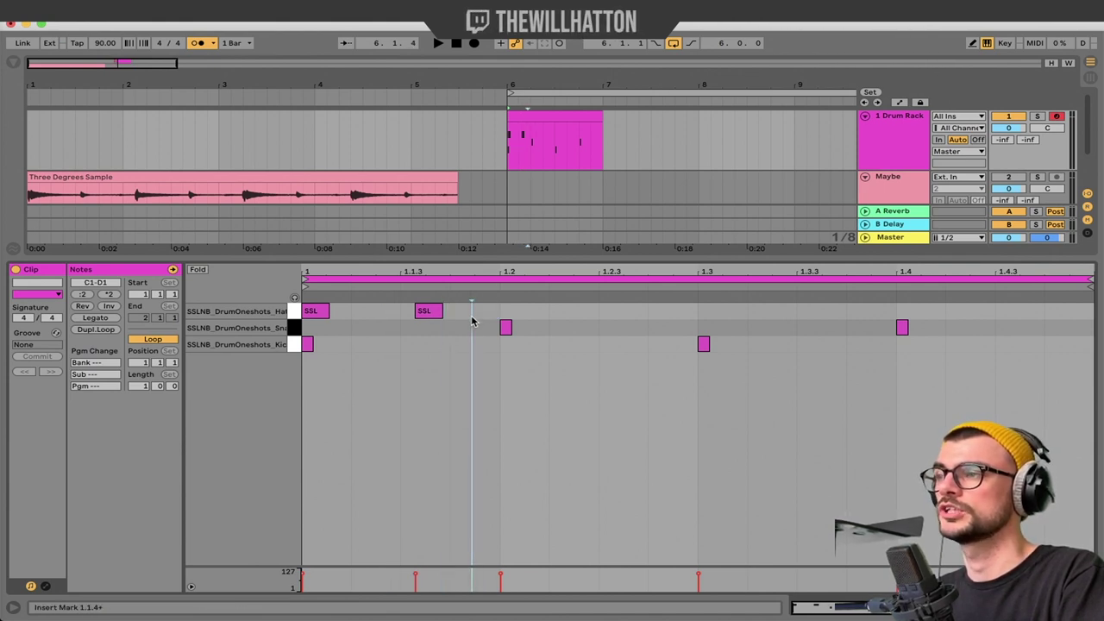
# Step: Repeat the first beat's hi-hat pair across the rest of the bar and play the groove
pyautogui.click(500, 310)
pyautogui.moveTo(498, 314); pyautogui.dragTo(302, 313)
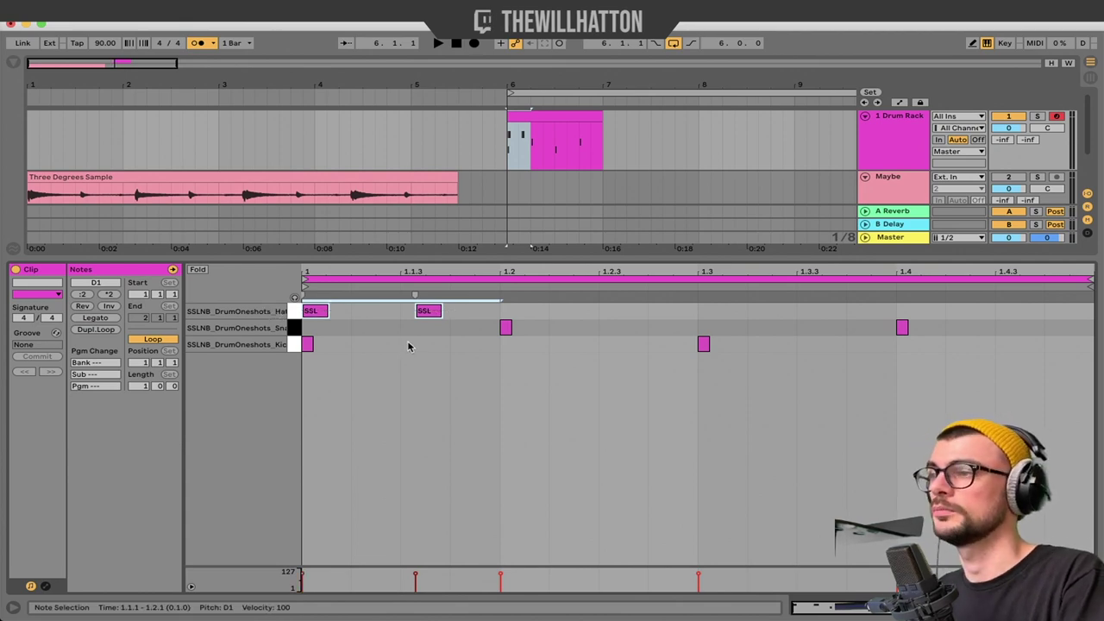
pyautogui.hotkey('ctrl', 'd')
pyautogui.hotkey('ctrl', 'd')
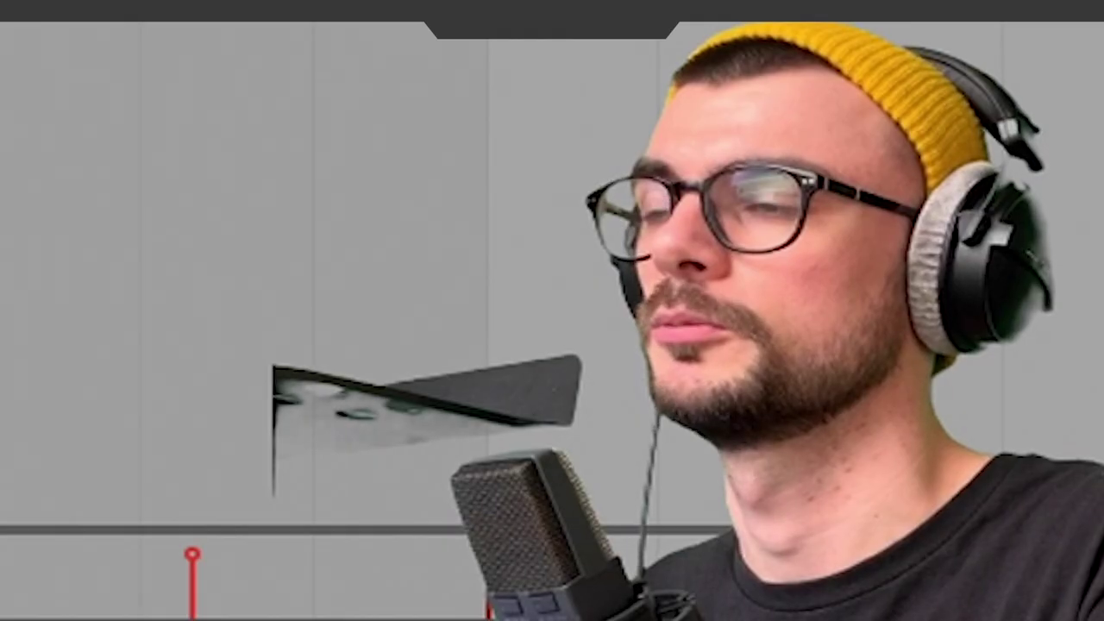
pyautogui.click(408, 344)
pyautogui.press('space')
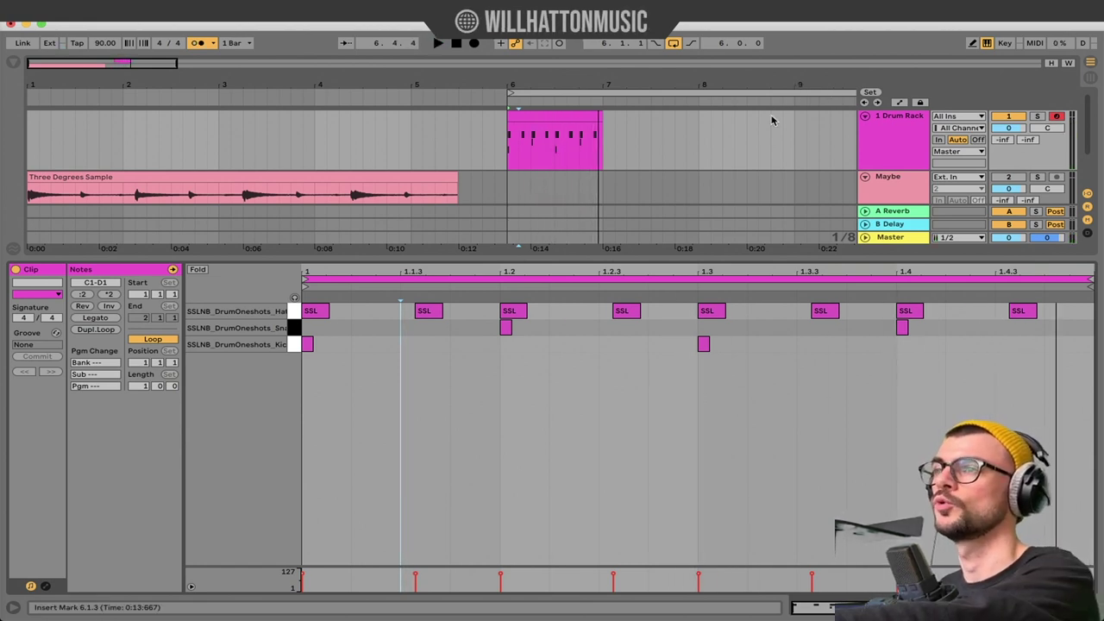
# Step: Zoom the arrangement to the drum clip and play the groove again
pyautogui.moveTo(801, 93); pyautogui.dragTo(725, 88)
pyautogui.press('space')
pyautogui.click(351, 138)
pyautogui.press('z')
pyautogui.click(352, 345)
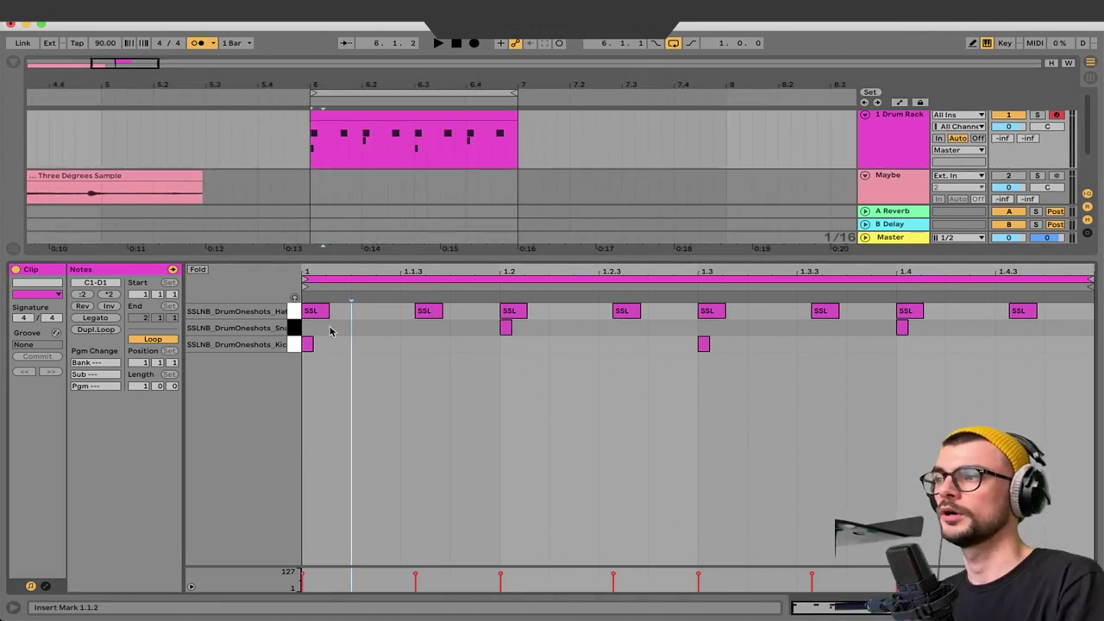
pyautogui.press('space')
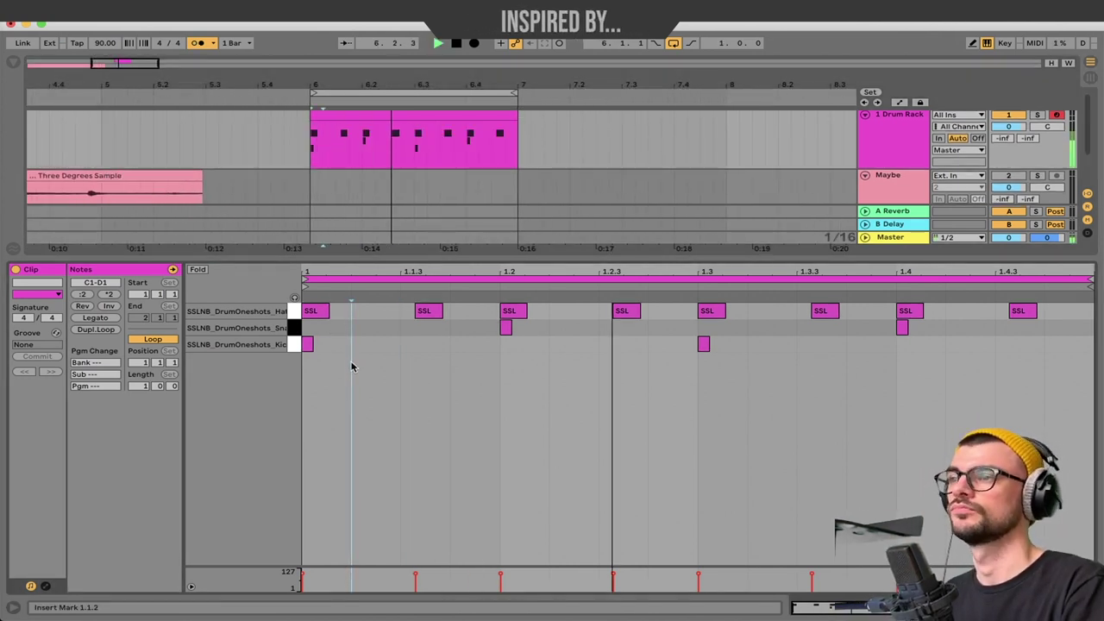
pyautogui.press('space')
# Step: Select all the clip's notes and open Quantize settings, picking a 1/8 grid
pyautogui.press('super+a')
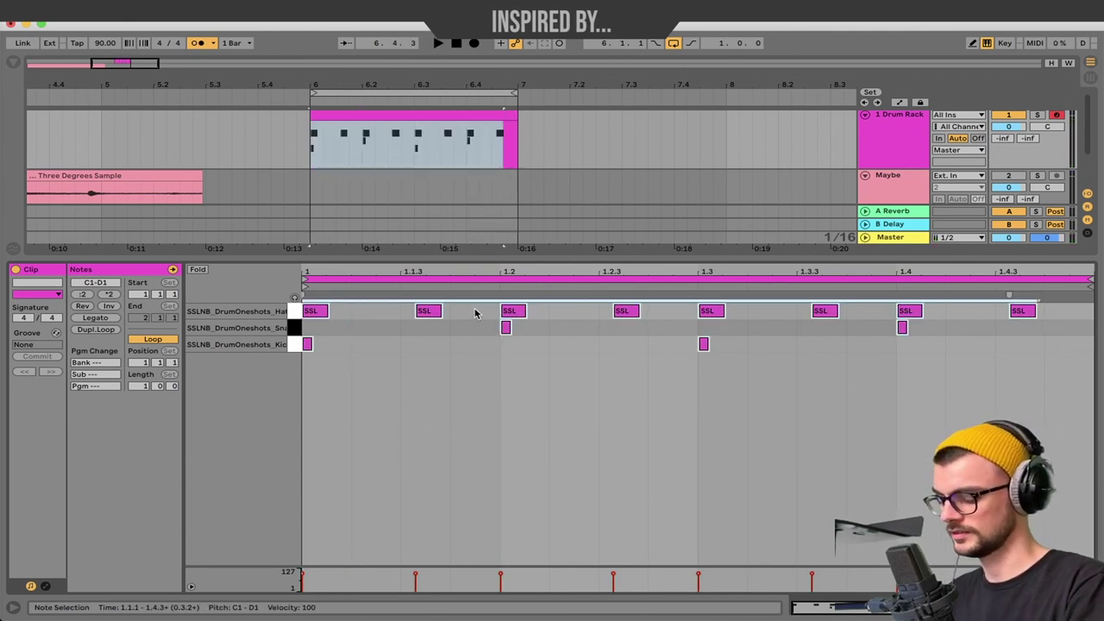
pyautogui.press('super+shift+u')
pyautogui.click(593, 296)
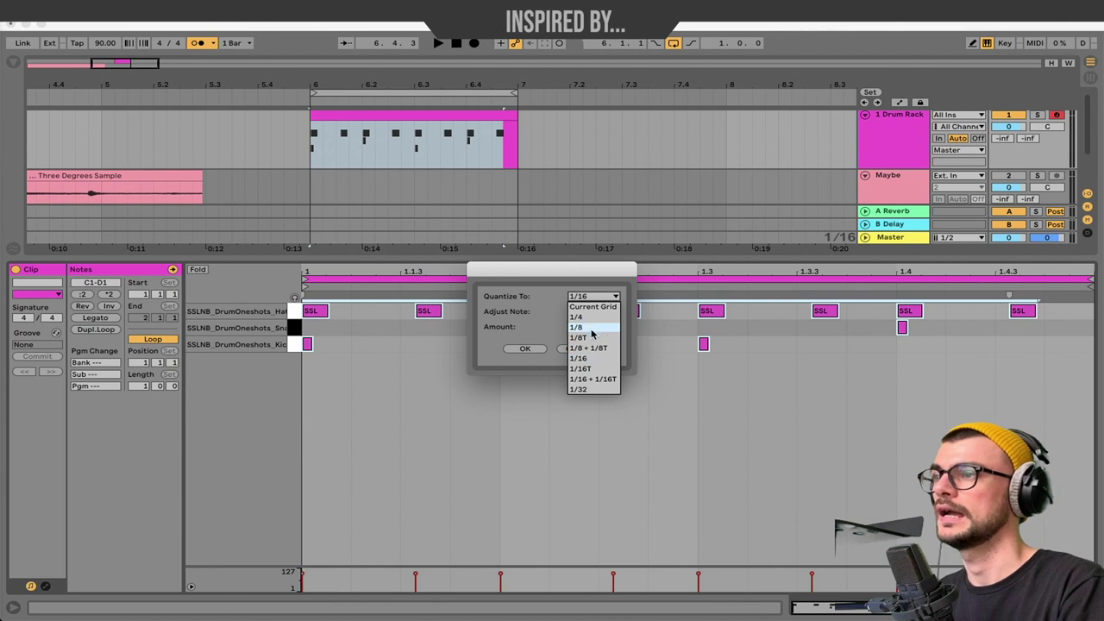
# Step: Apply a 1/8 quantize, listen to it, then undo it to restore the loose hi-hats
pyautogui.click(594, 323)
pyautogui.press('Return')
pyautogui.press('space')
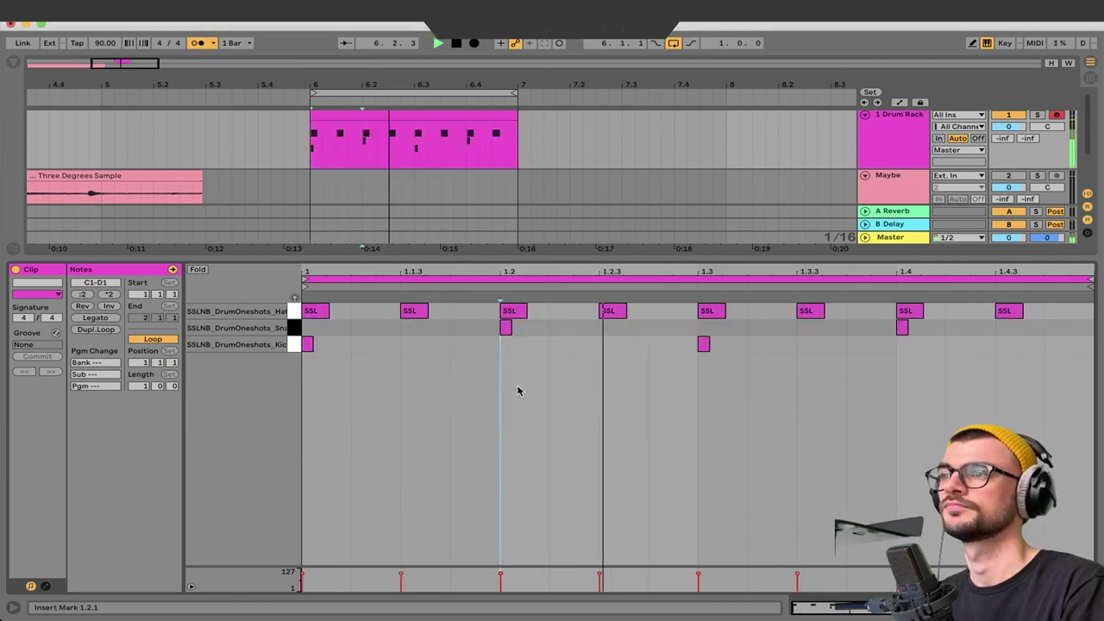
pyautogui.press('space')
pyautogui.press('super+z')
# Step: Nudge both snares slightly early, push the 1.2.3 hi-hat late and check by playing
pyautogui.click(470, 375)
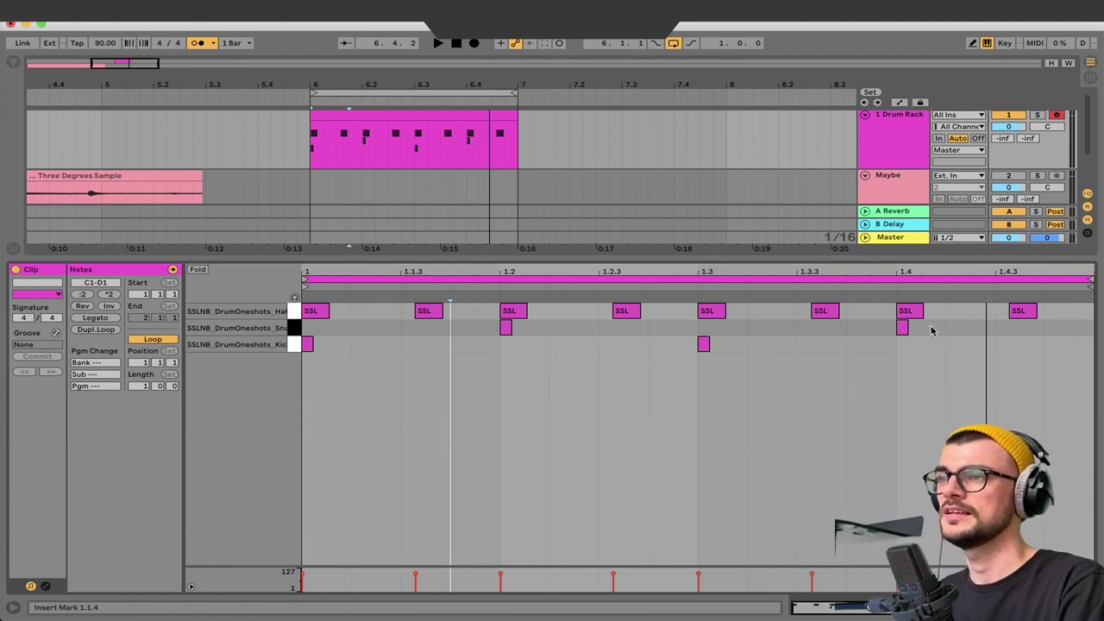
pyautogui.moveTo(932, 331); pyautogui.dragTo(498, 331)
pyautogui.click(632, 333)
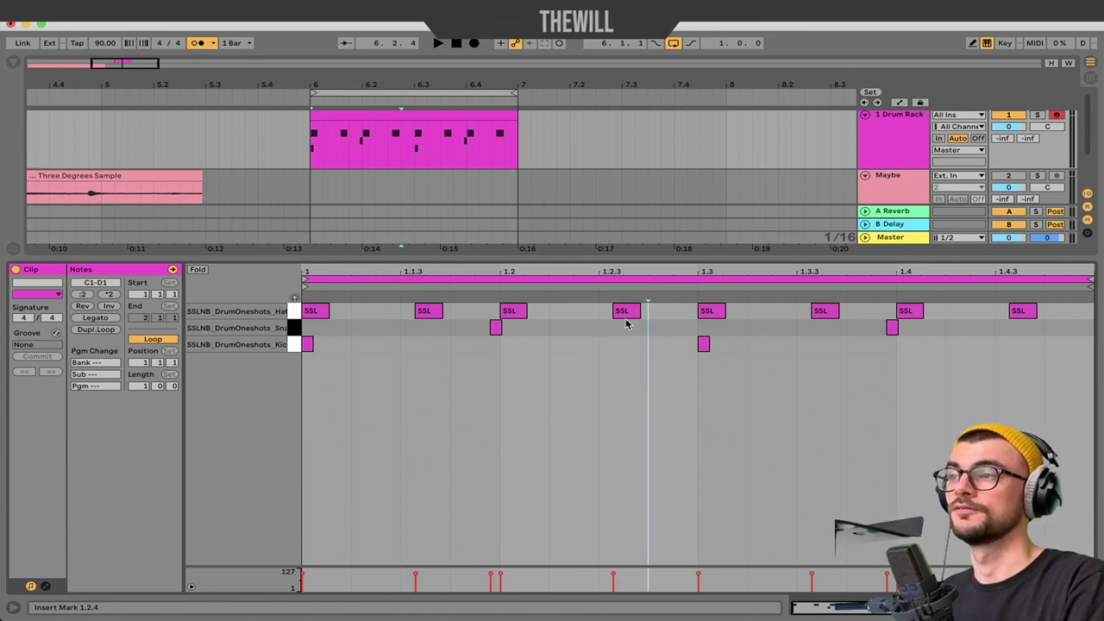
pyautogui.moveTo(630, 318); pyautogui.dragTo(643, 319)
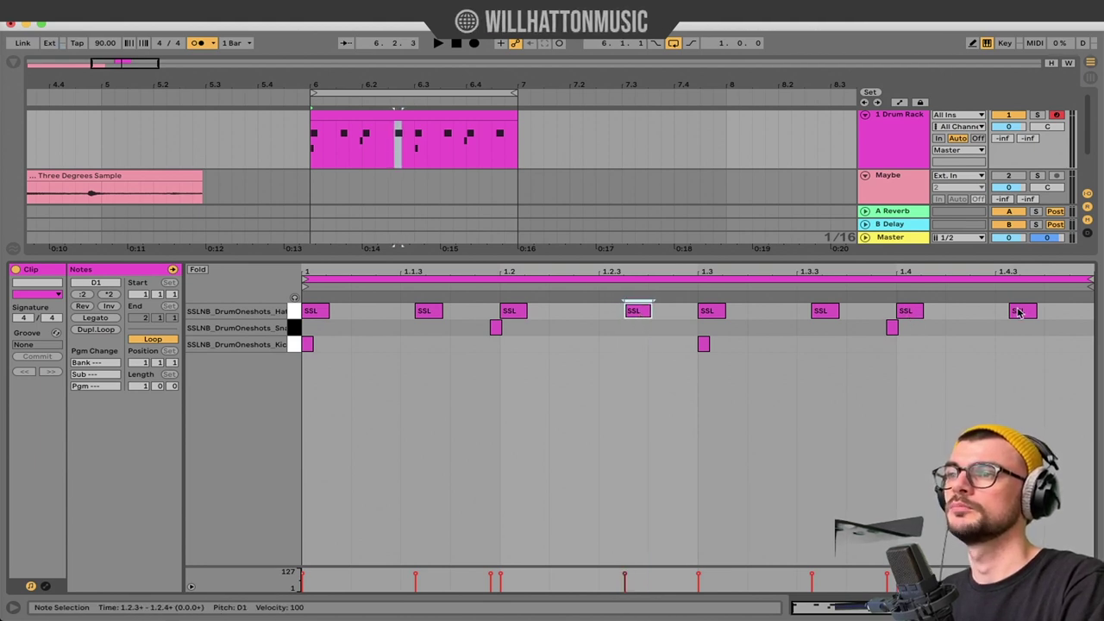
pyautogui.moveTo(1023, 314); pyautogui.dragTo(1015, 314)
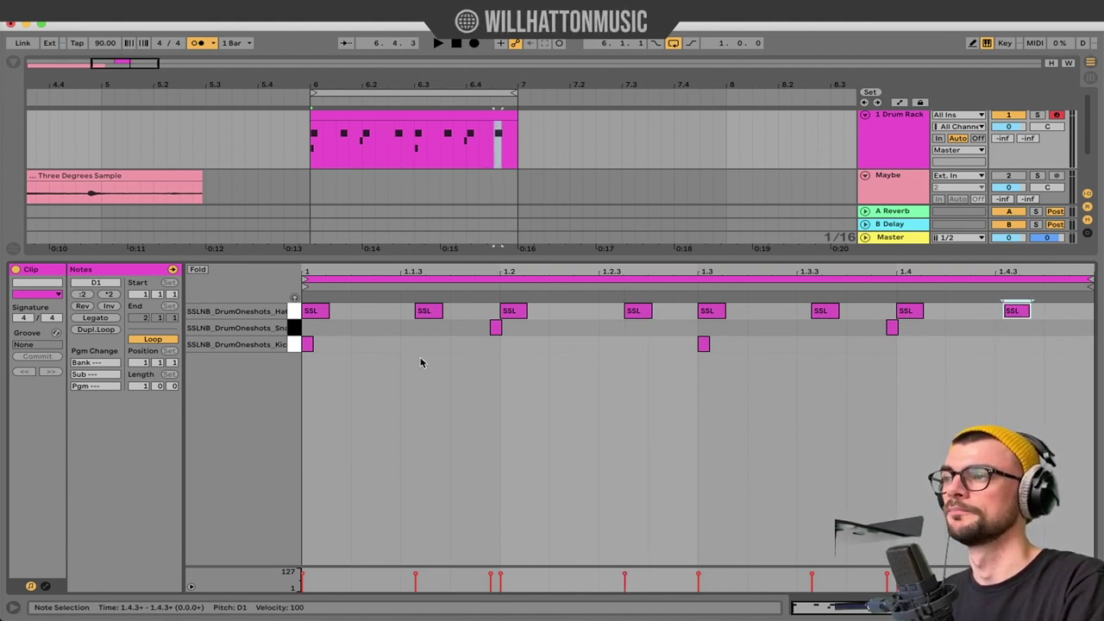
pyautogui.press('space')
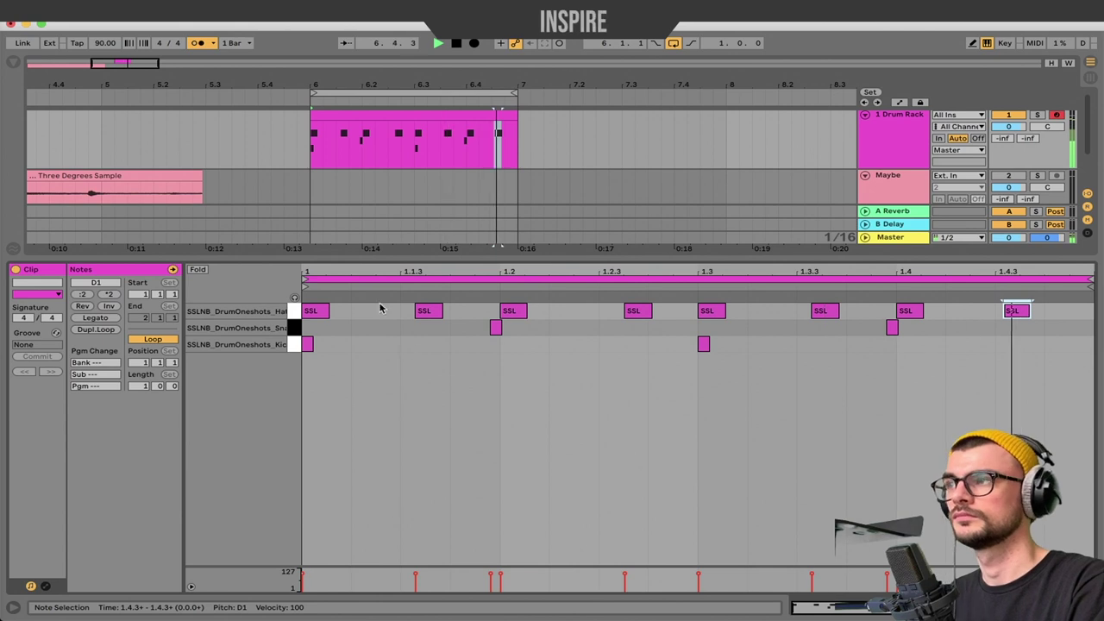
pyautogui.press('space')
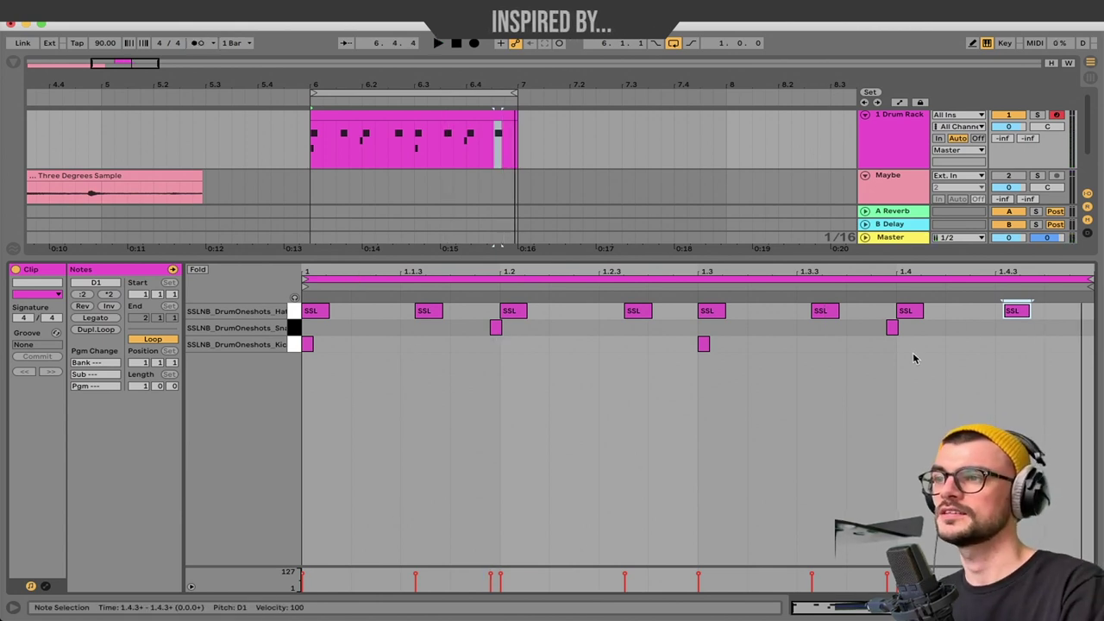
# Step: Refine the second snare, the 1.4 and last hi-hats, and the first snare, then replay
pyautogui.moveTo(893, 333); pyautogui.dragTo(911, 343)
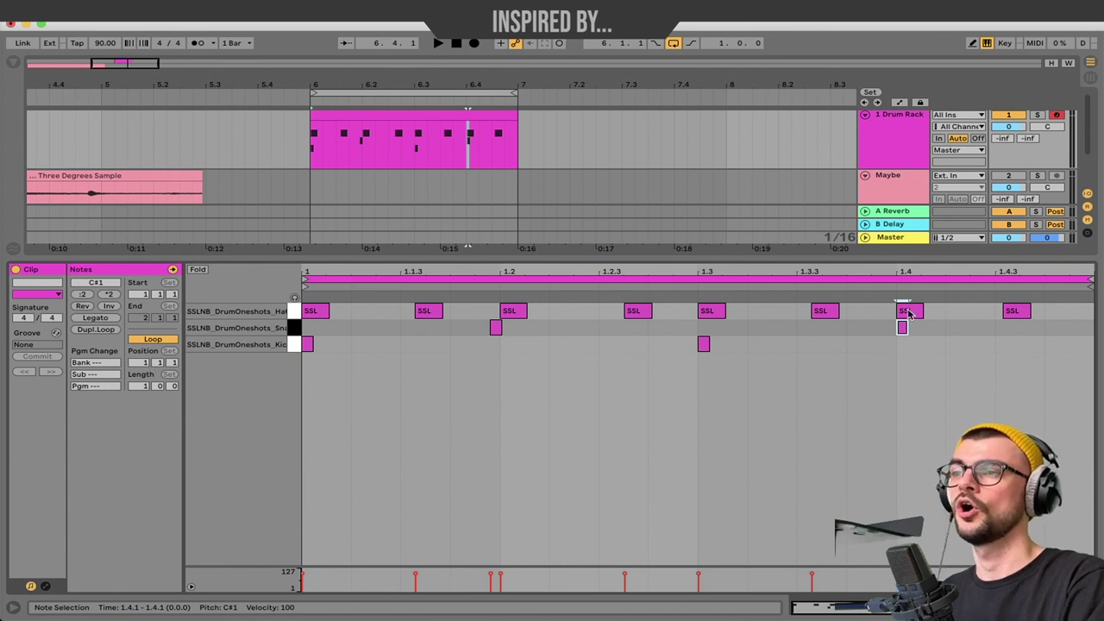
pyautogui.moveTo(907, 314); pyautogui.dragTo(923, 314)
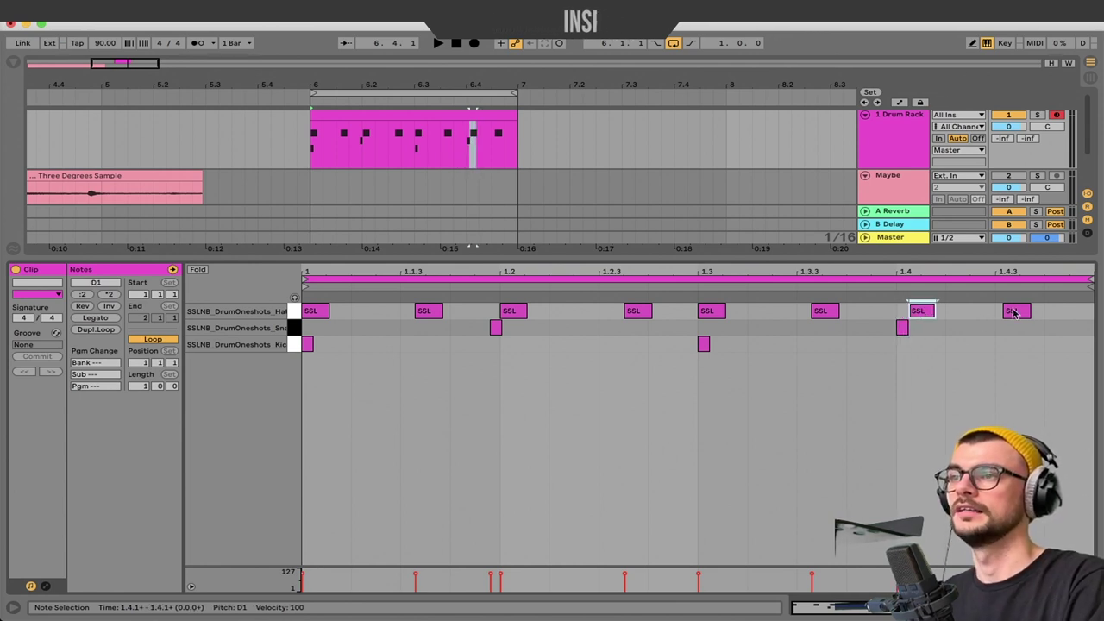
pyautogui.moveTo(1015, 313); pyautogui.dragTo(1028, 317)
pyautogui.moveTo(497, 328); pyautogui.dragTo(493, 329)
pyautogui.press('space')
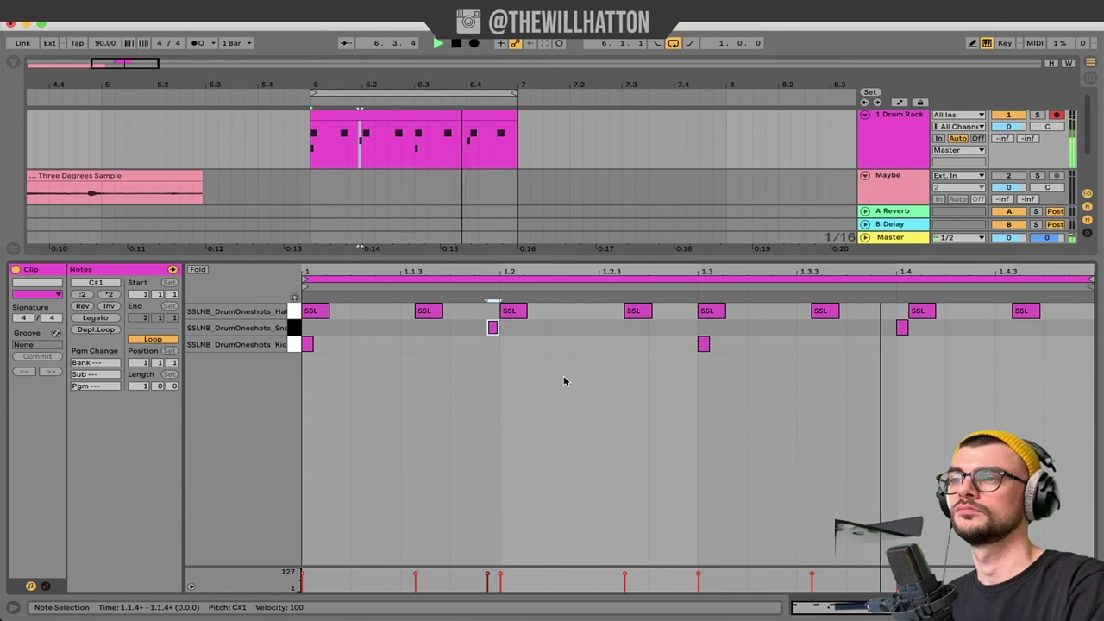
pyautogui.press('space')
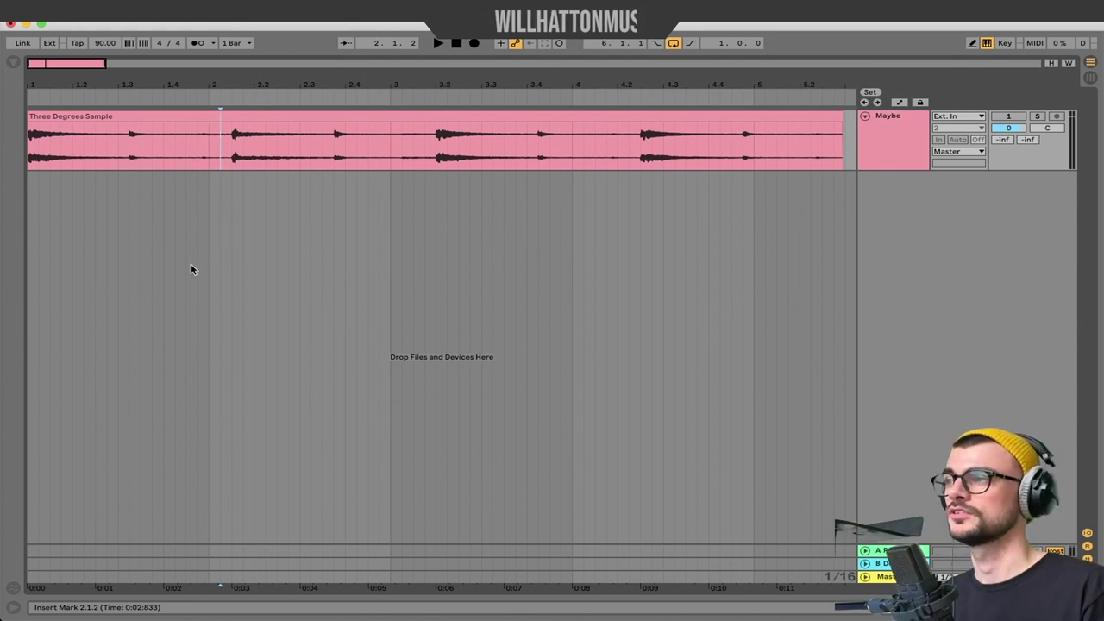
# Step: Play the Three Degrees Sample clip from the start, briefly showing its clip settings
pyautogui.click(192, 138)
pyautogui.press('space')
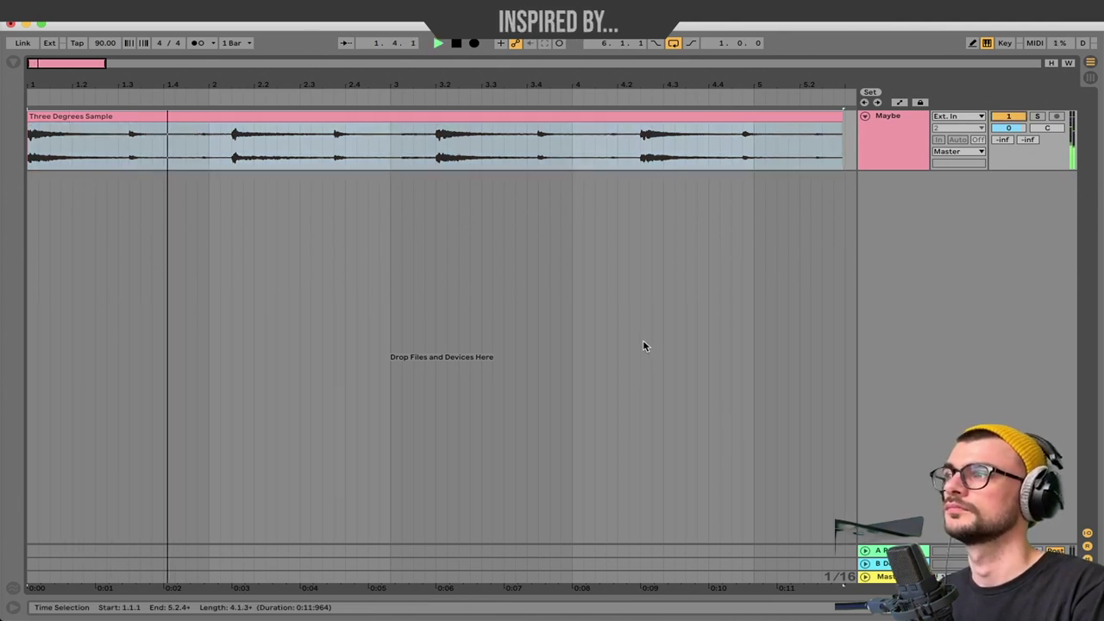
pyautogui.doubleClick(552, 113)
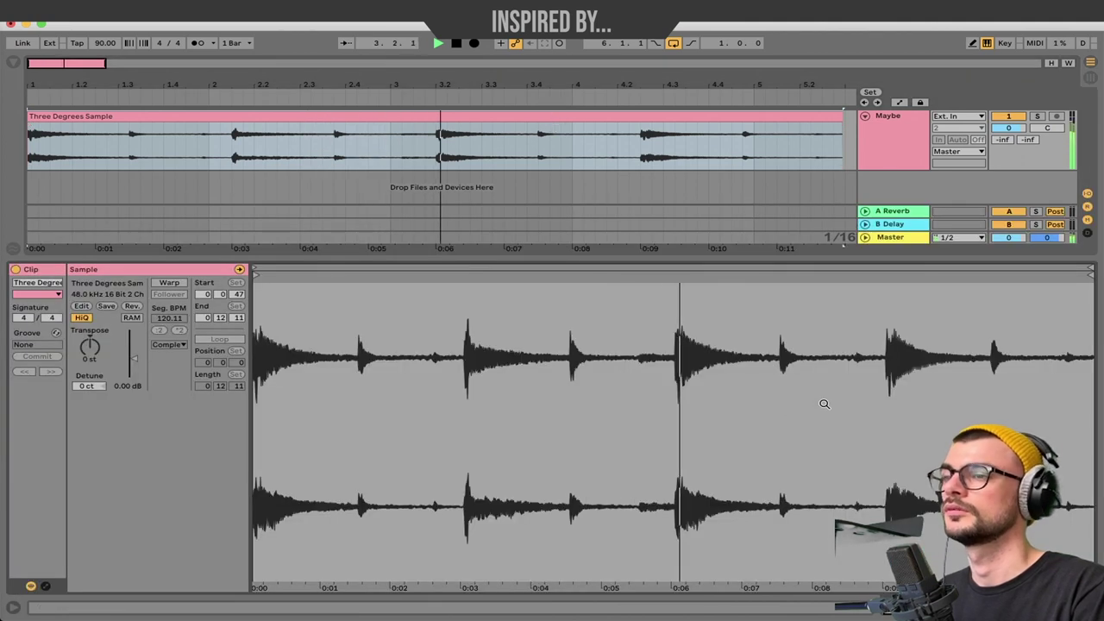
pyautogui.press('space')
pyautogui.hotkey('shift', 'Tab')
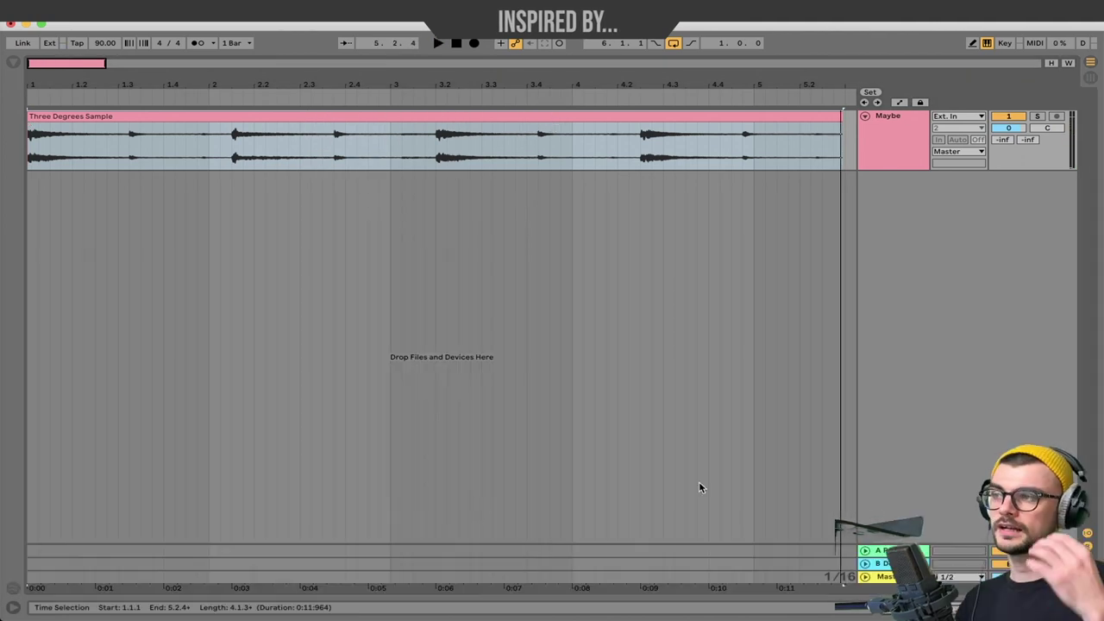
# Step: Try transposing the sample up two semitones and several detune amounts
pyautogui.doubleClick(203, 114)
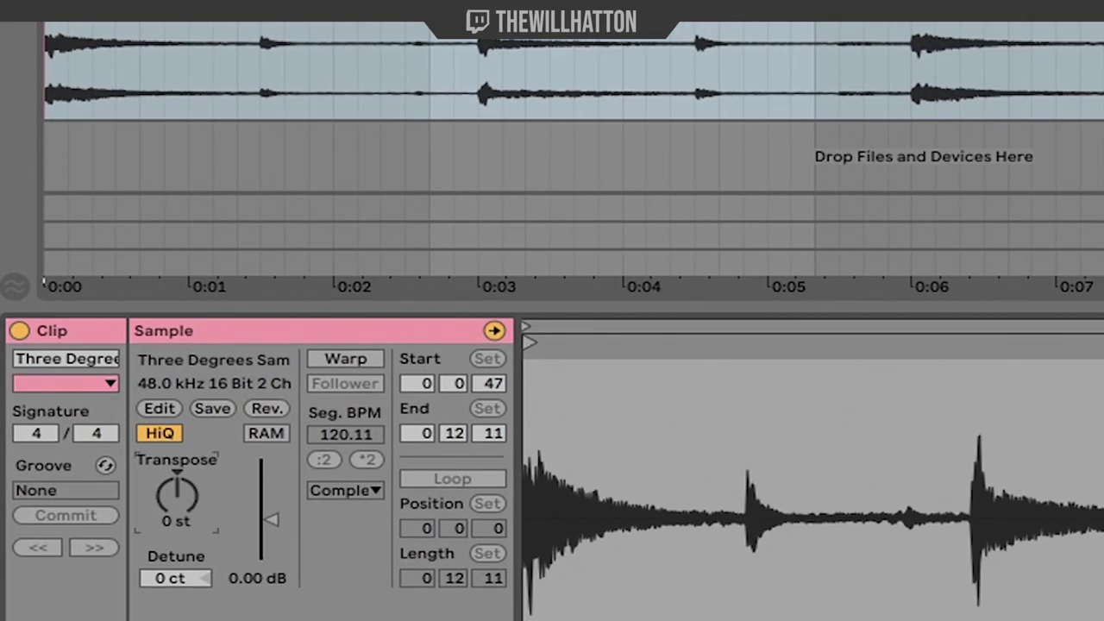
pyautogui.moveTo(177, 494)
pyautogui.mouseDown()
pyautogui.moveTo(177, 520)
pyautogui.moveTo(177, 486)
pyautogui.mouseUp()
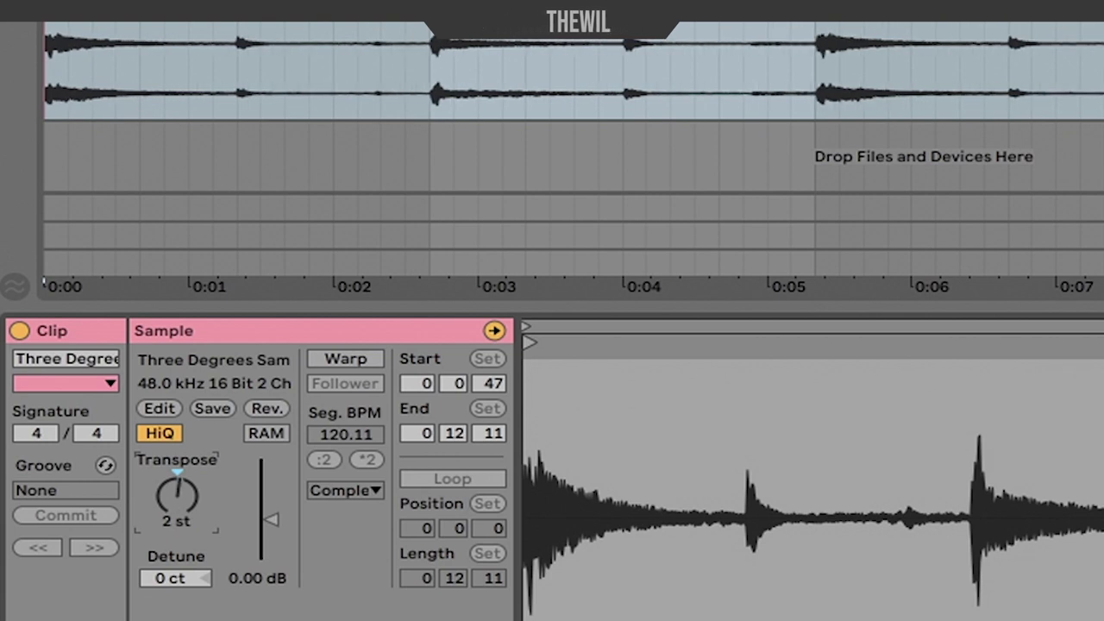
pyautogui.moveTo(179, 580)
pyautogui.mouseDown()
pyautogui.moveTo(179, 561)
pyautogui.moveTo(179, 596)
pyautogui.mouseUp()
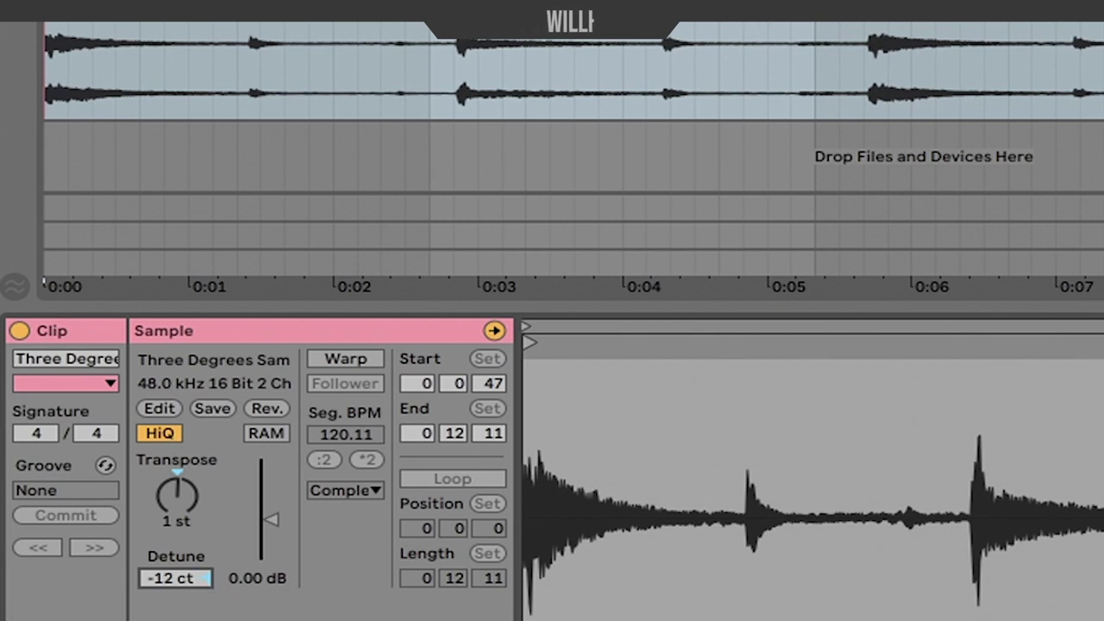
pyautogui.moveTo(175, 578); pyautogui.dragTo(175, 483)
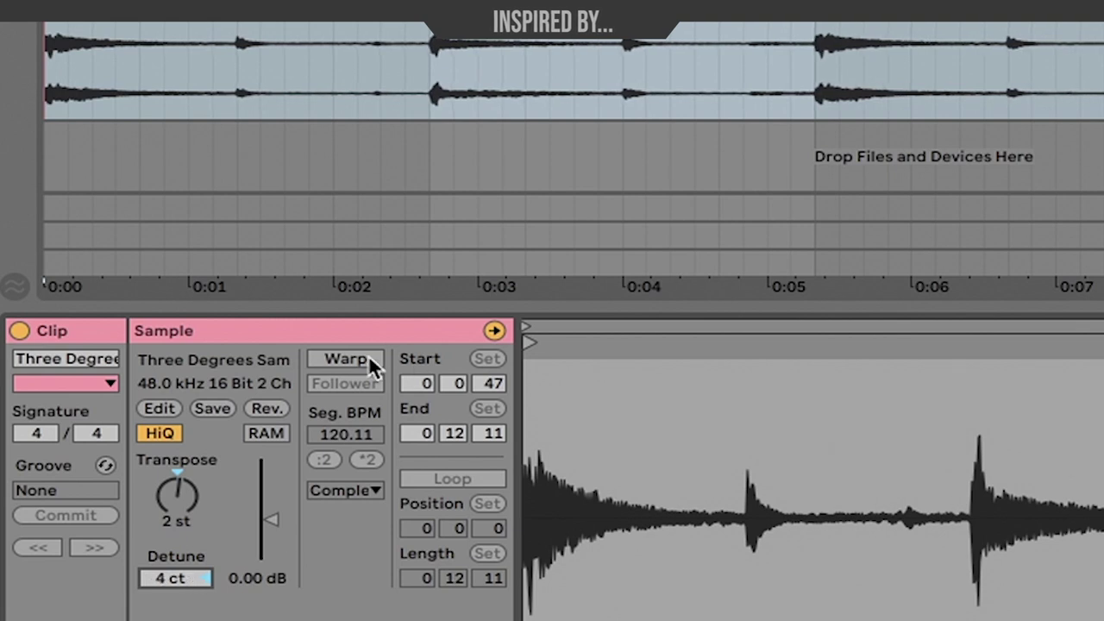
# Step: Enable Warp on the sample clip and reset Transpose and Detune to zero
pyautogui.click(345, 359)
pyautogui.click(170, 505)
pyautogui.press('Delete')
pyautogui.click(175, 578)
pyautogui.press('Delete')
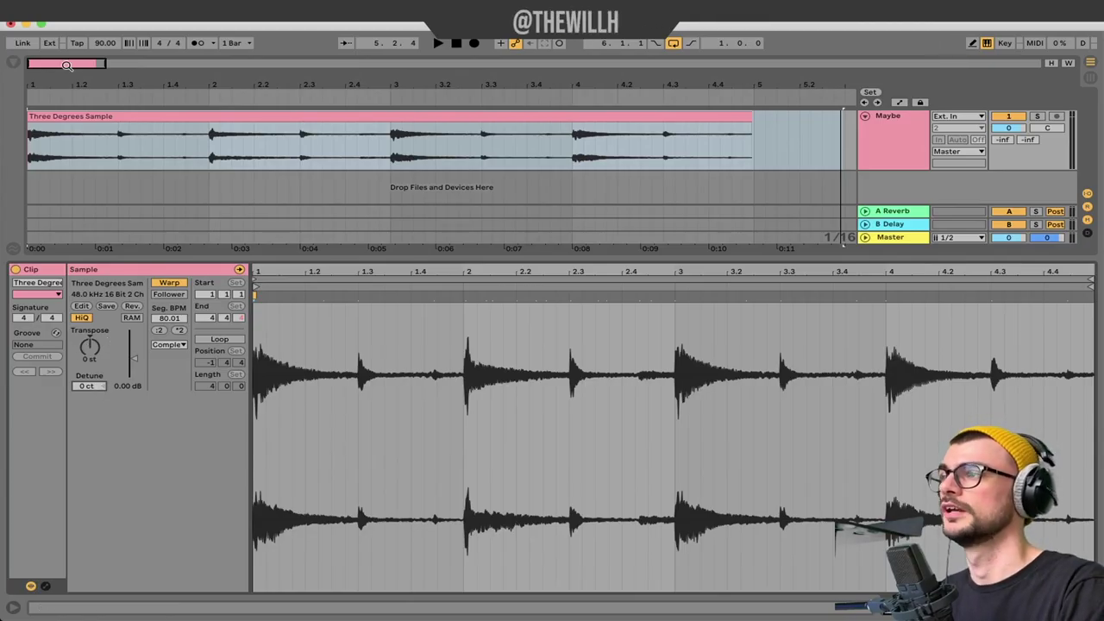
pyautogui.click(395, 145)
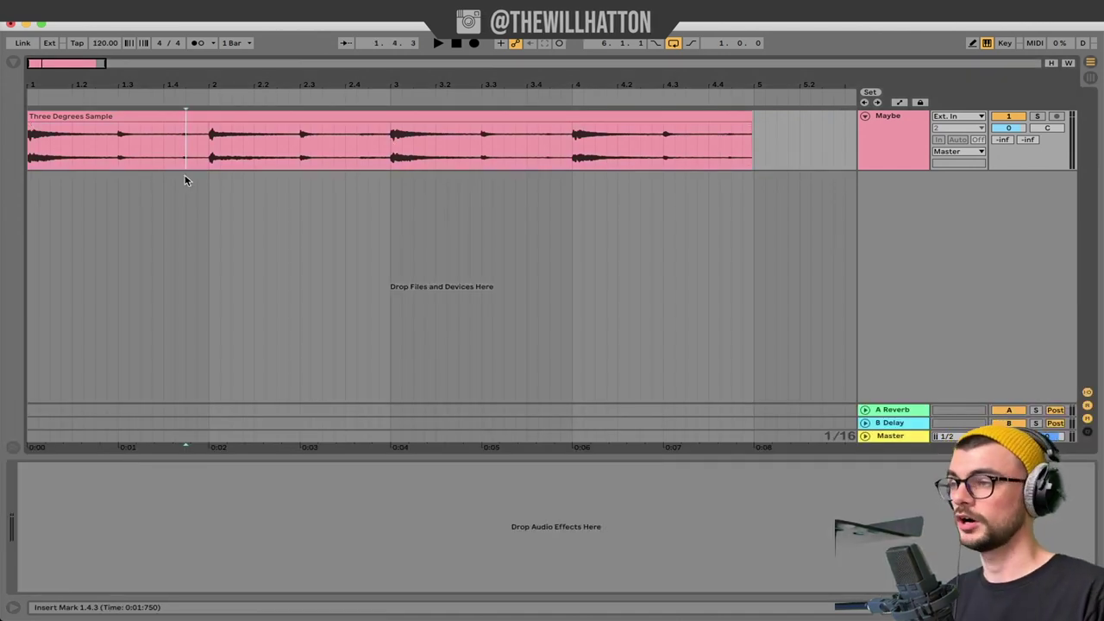
# Step: Add a new MIDI track and load the Three Degrees Sample into Simpler on it
pyautogui.press('super+shift+t')
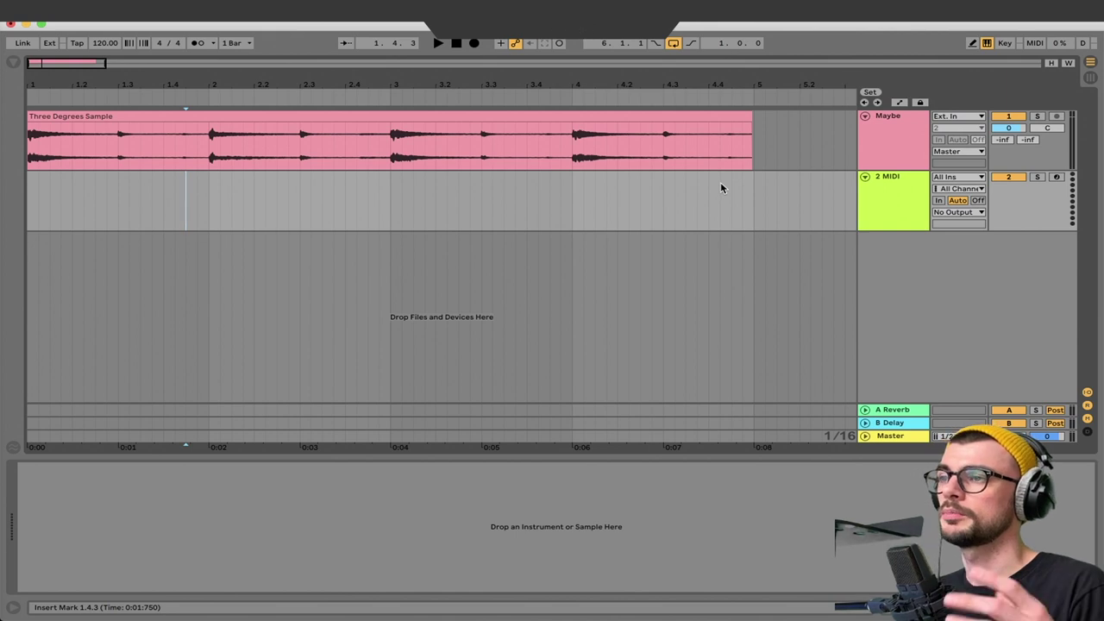
pyautogui.click(673, 115)
pyautogui.moveTo(673, 116); pyautogui.dragTo(380, 533)
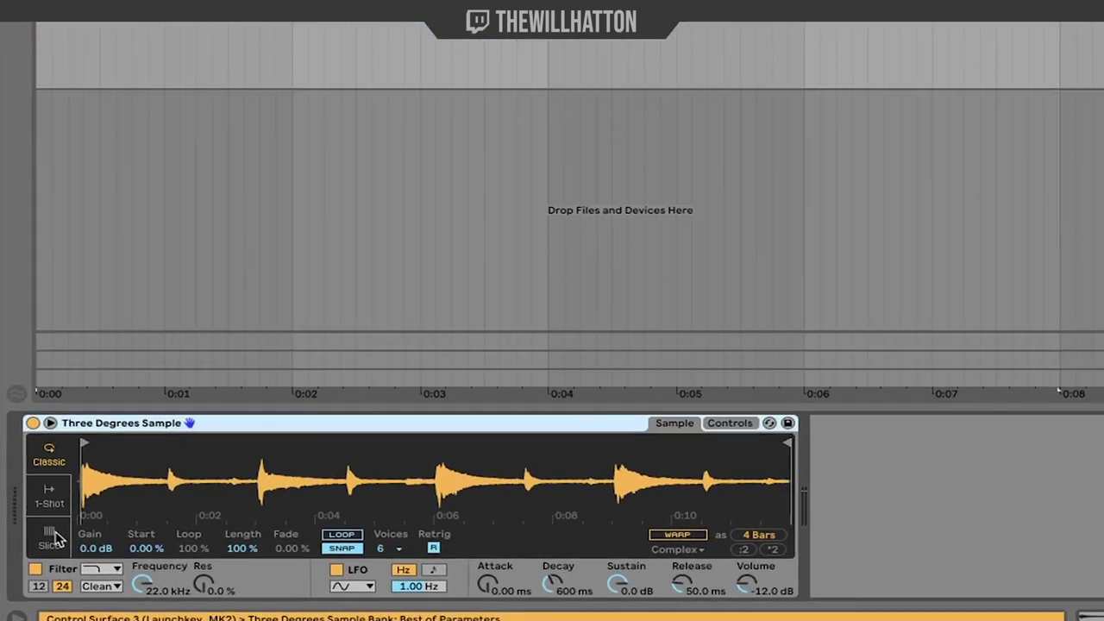
# Step: Switch Simpler to Slice mode, slicing by Region into 16 regions
pyautogui.click(38, 552)
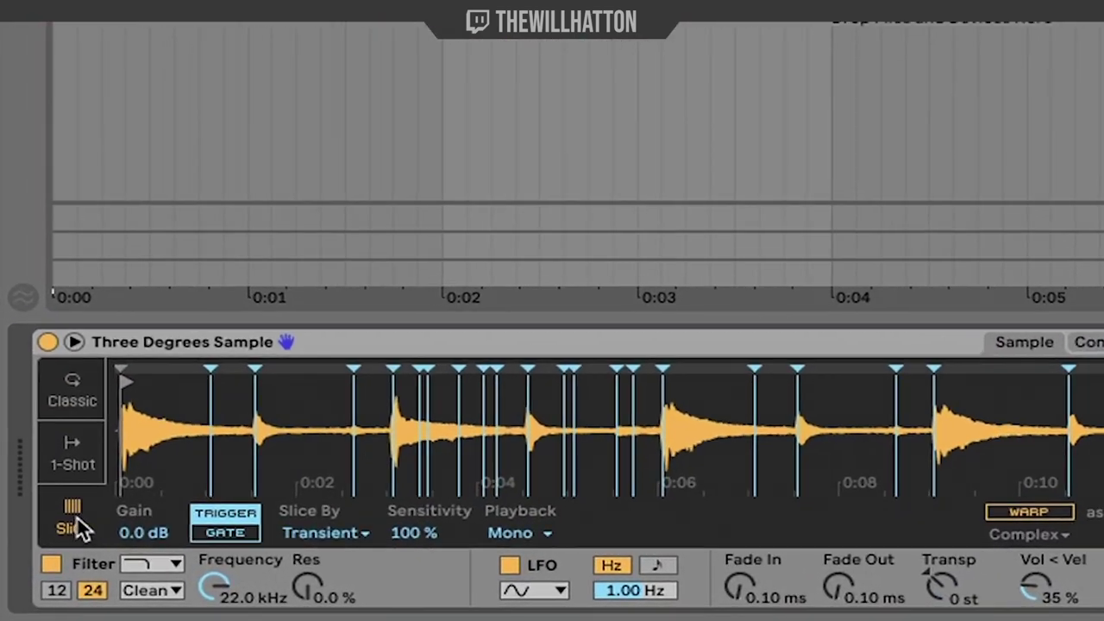
pyautogui.click(308, 536)
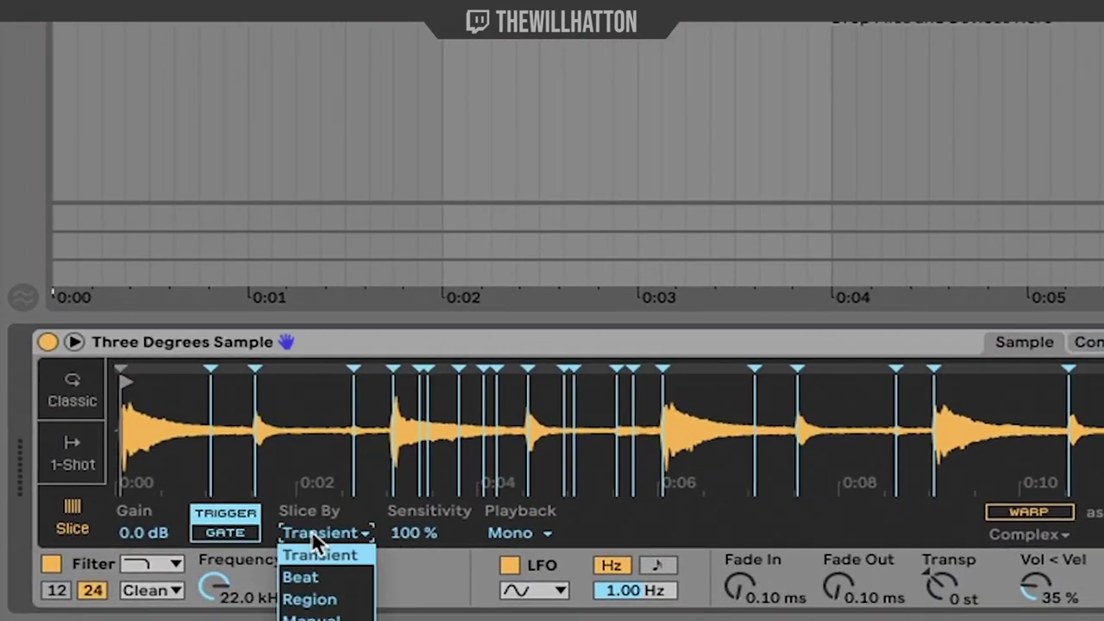
pyautogui.click(333, 601)
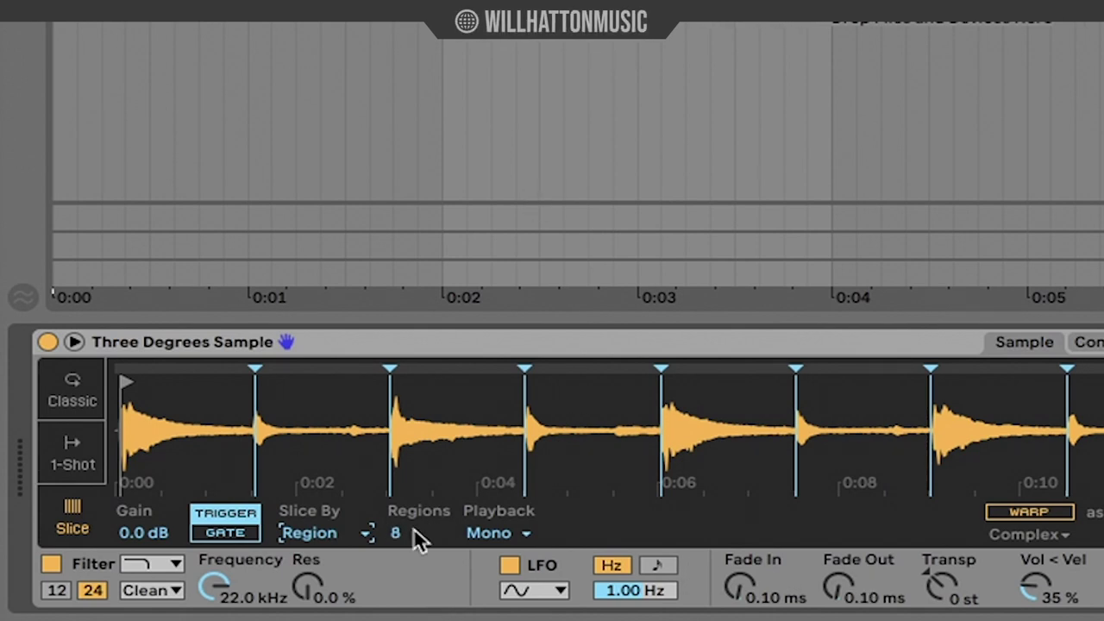
pyautogui.moveTo(406, 532); pyautogui.dragTo(407, 509)
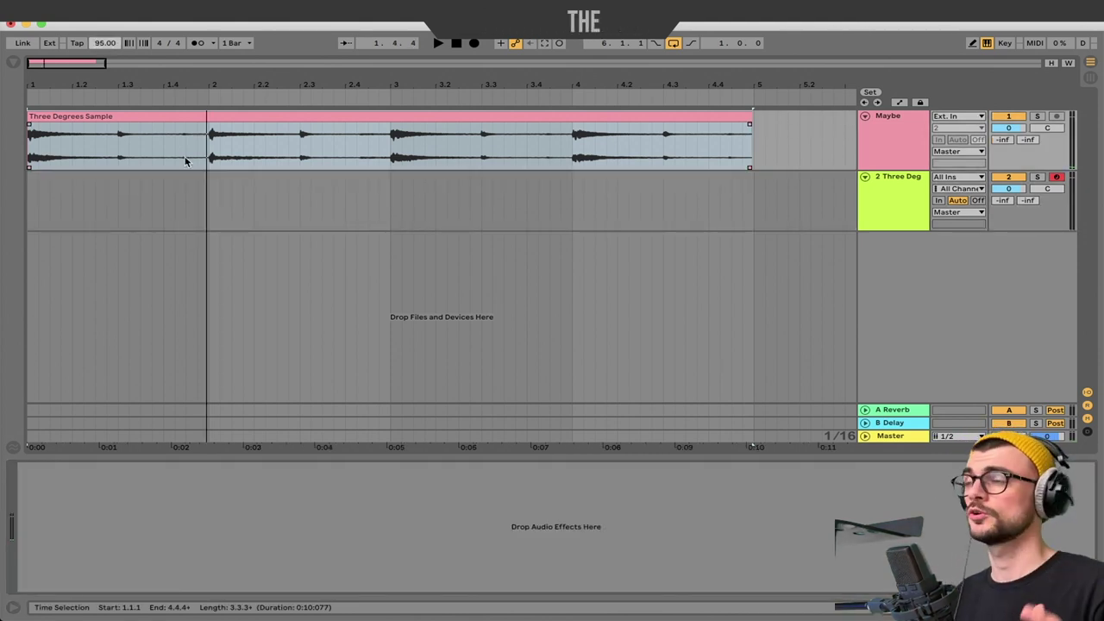
# Step: Play the sample, then select the Three Deg track to show its 16-slice Simpler
pyautogui.press('space')
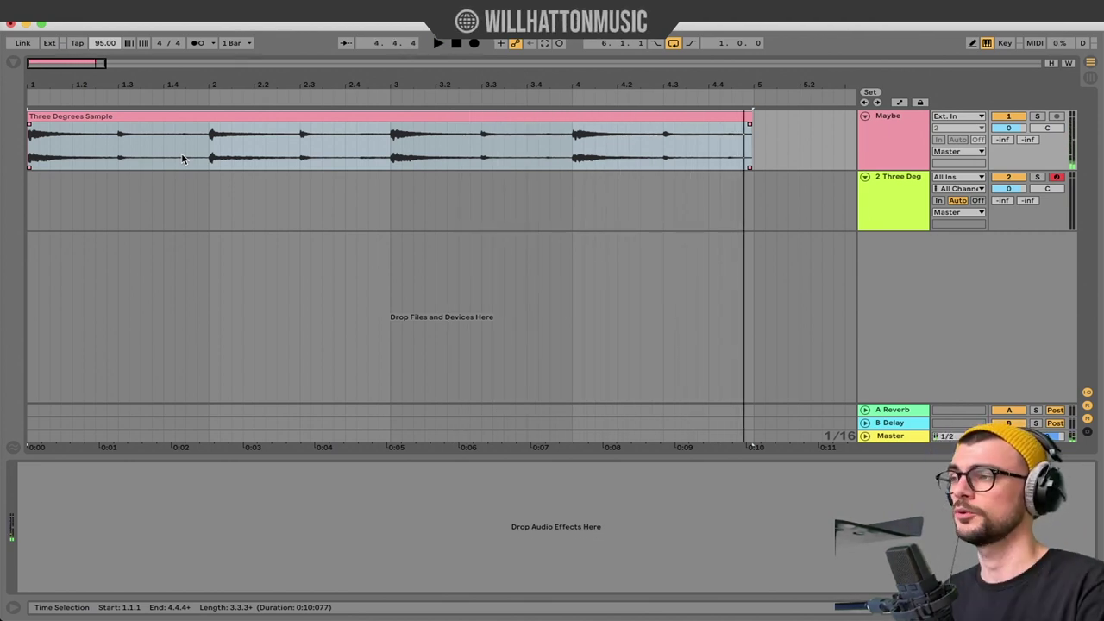
pyautogui.click(62, 115)
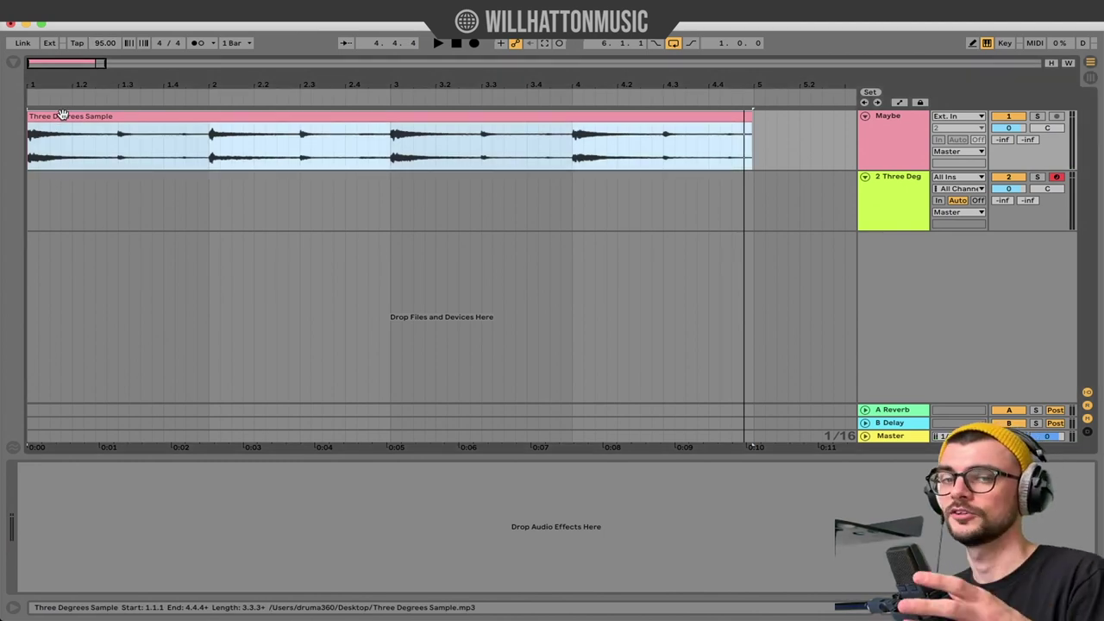
pyautogui.click(875, 197)
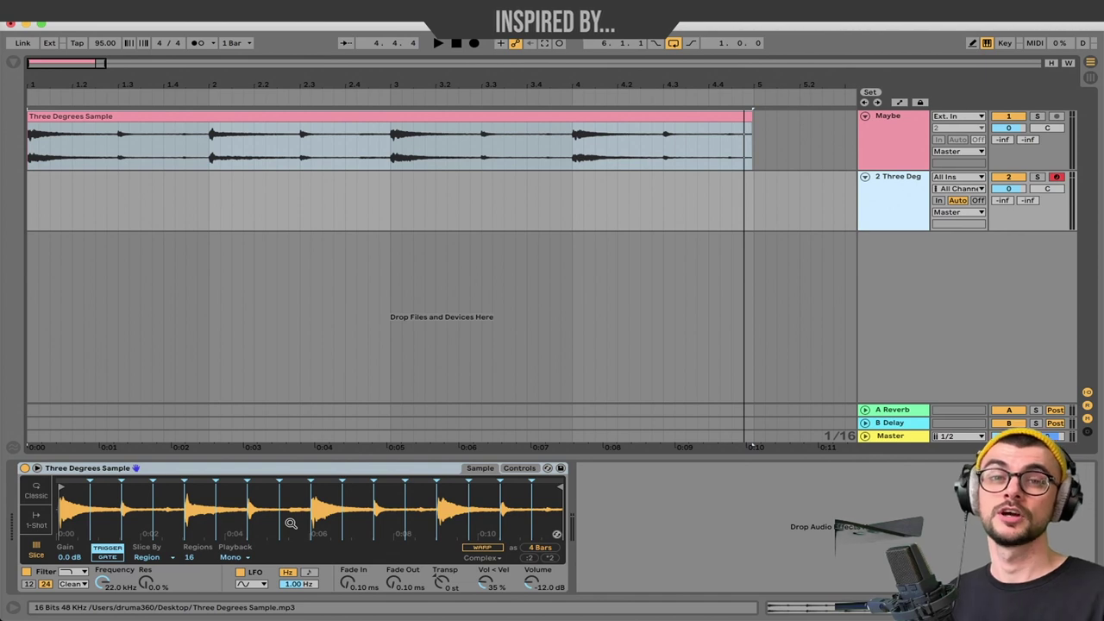
pyautogui.click(390, 203)
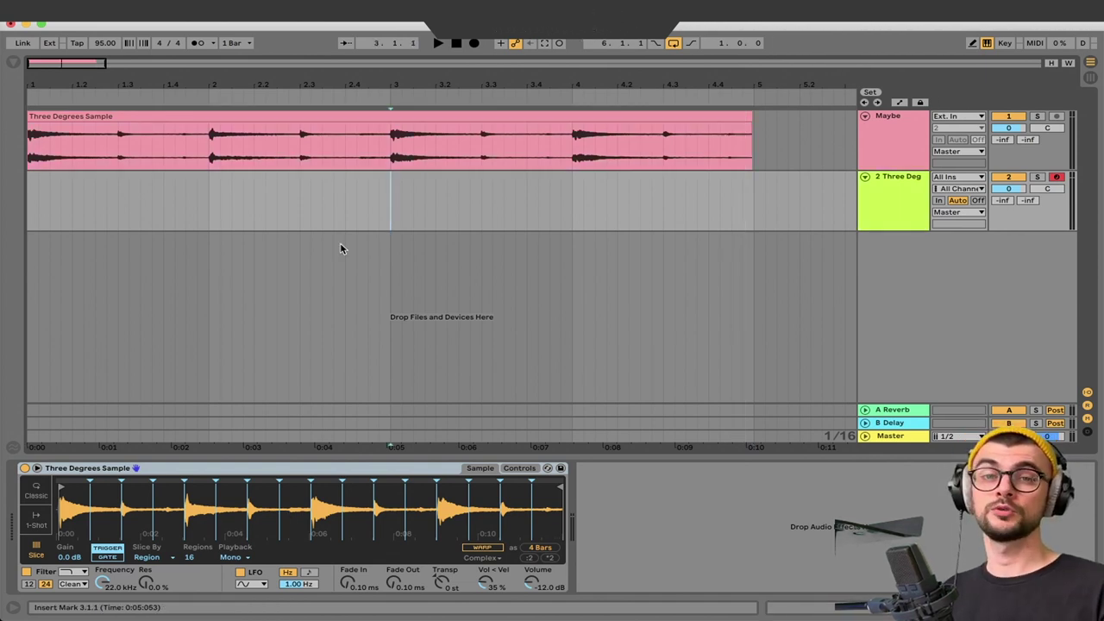